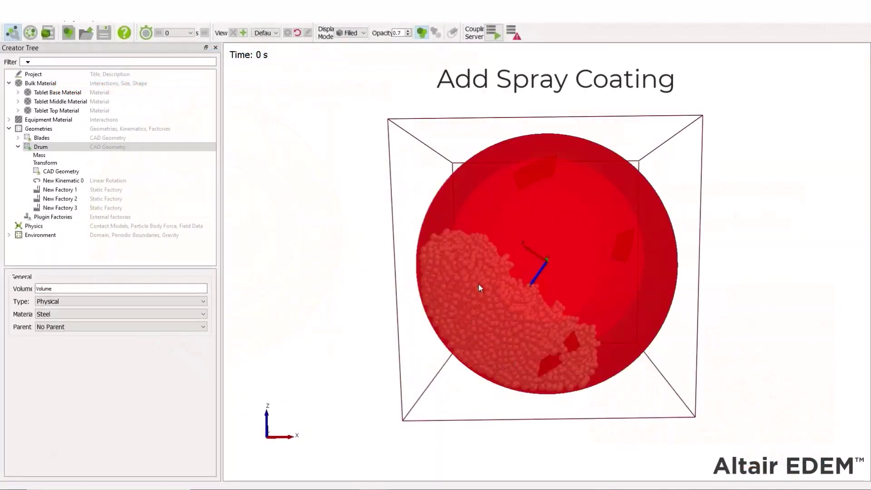
# - Add a new bulk material named SprayMaterial
pyautogui.click(17, 146)
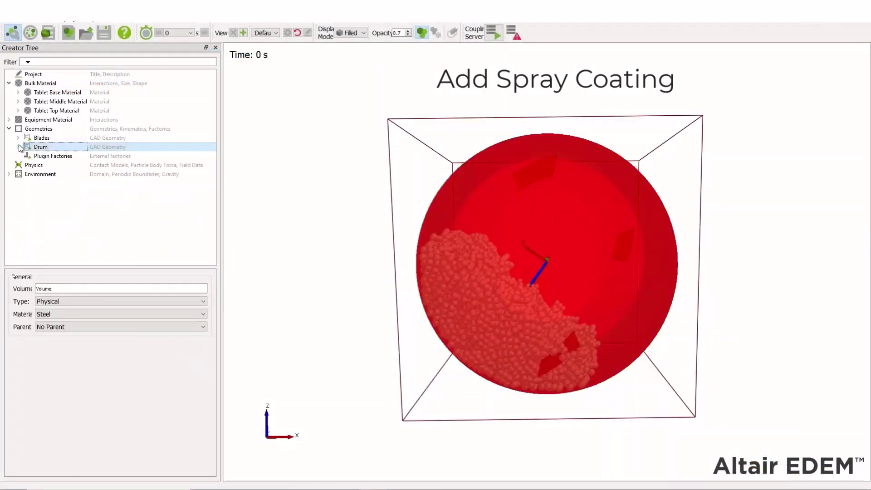
pyautogui.moveTo(617, 284); pyautogui.dragTo(597, 266)
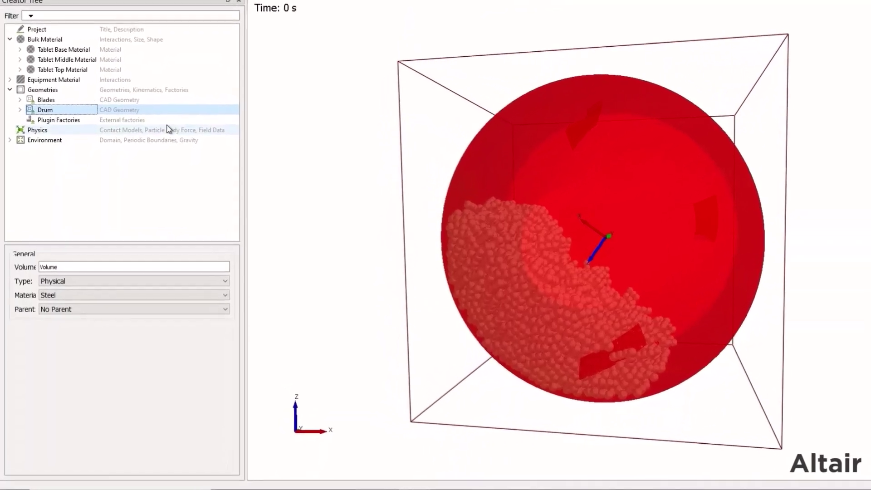
pyautogui.rightClick(39, 40)
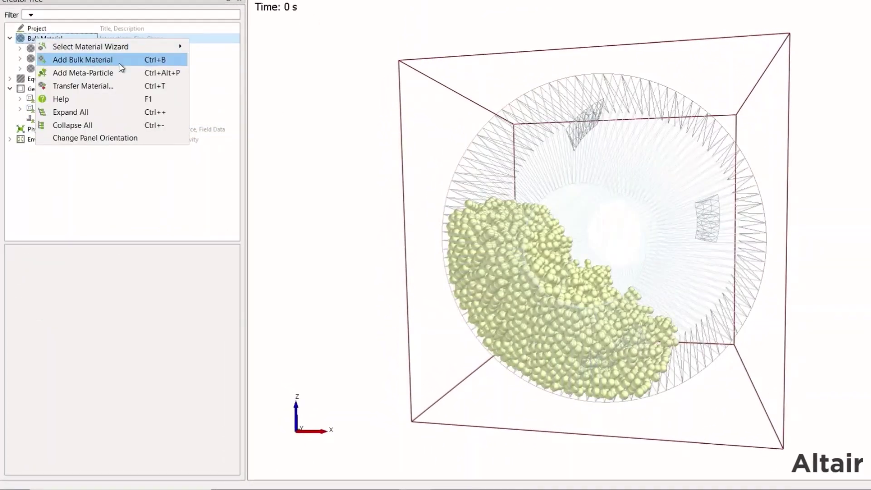
pyautogui.click(117, 65)
pyautogui.write('SprayMaterial')
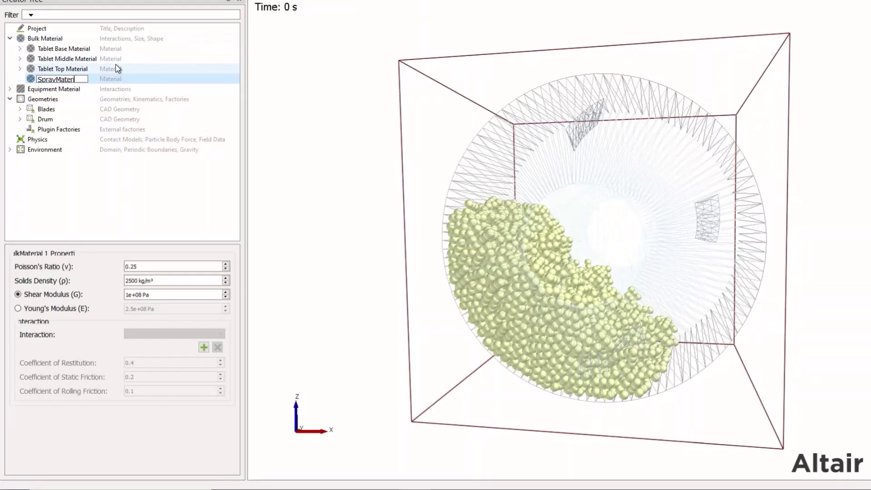
pyautogui.click(127, 112)
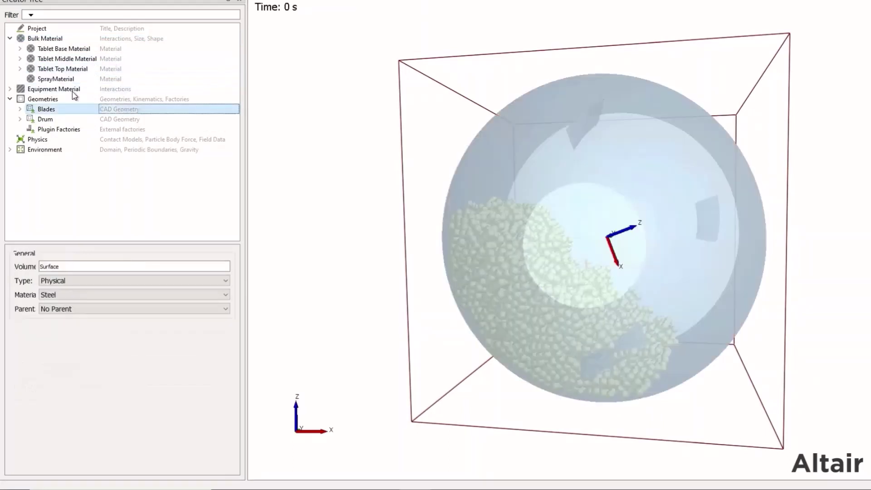
# - Give SprayMaterial a single-sphere particle from the shape library
pyautogui.rightClick(49, 79)
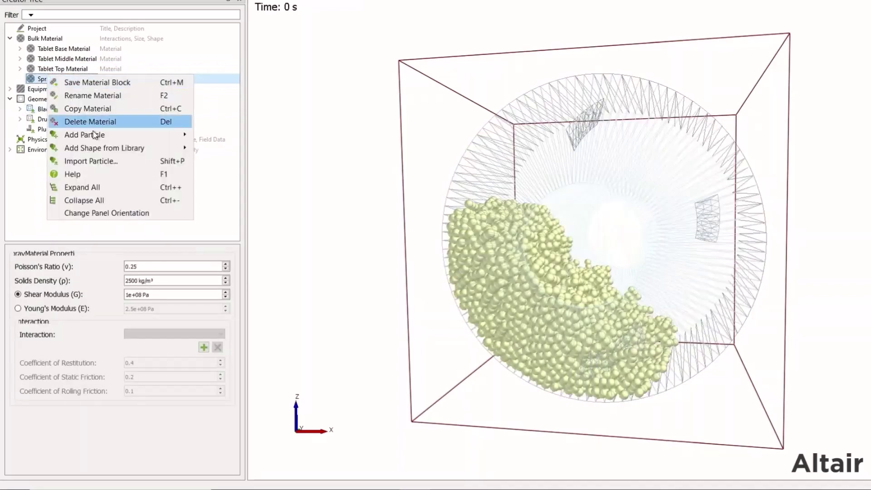
pyautogui.moveTo(104, 139)
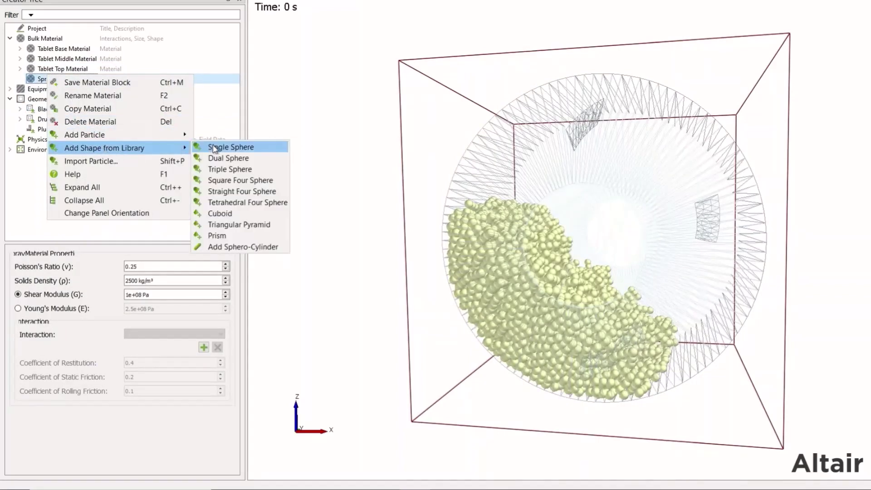
pyautogui.click(215, 147)
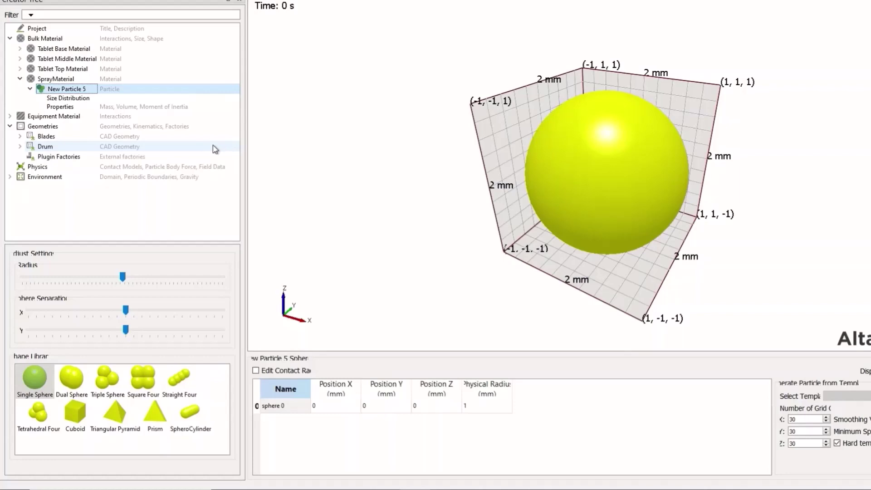
# - Rename New Particle 5 to SprayParticle
pyautogui.press('F2')
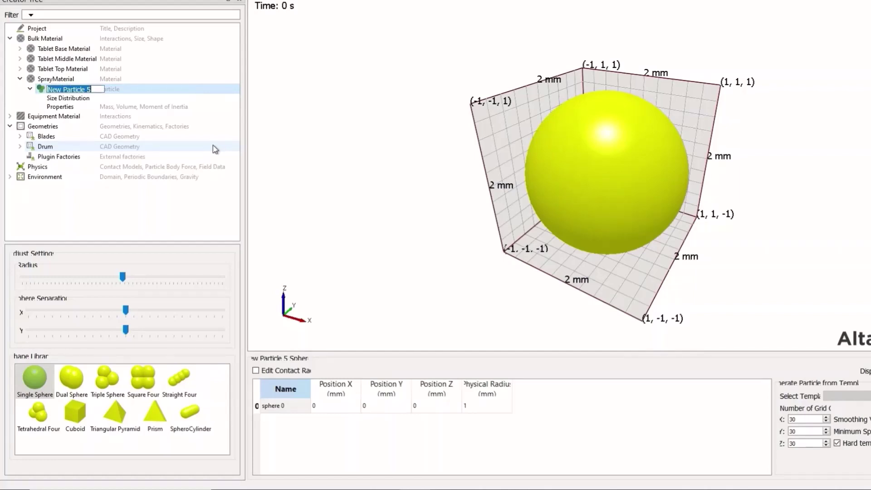
pyautogui.write('SprayP')
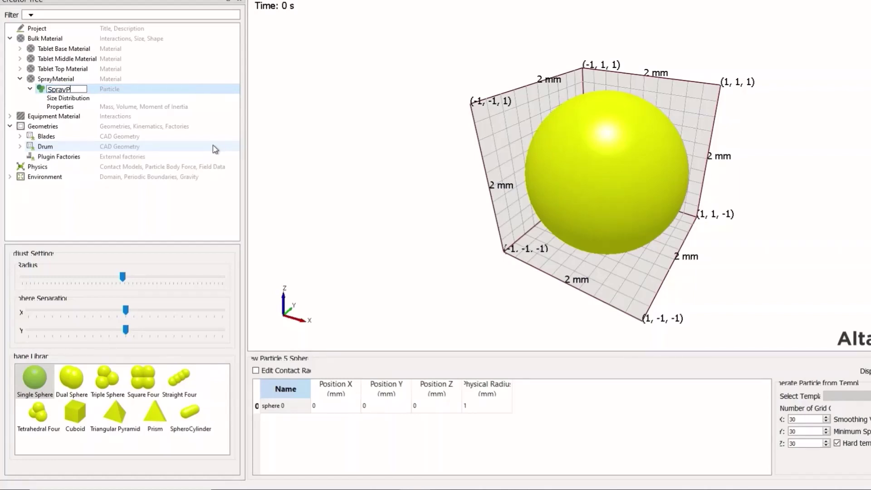
pyautogui.write('article')
pyautogui.click(501, 405)
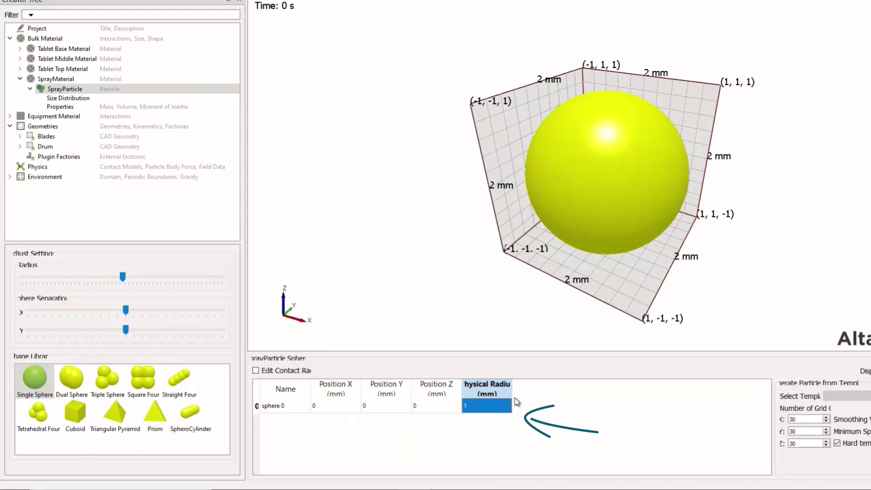
# - Set the particle sphere's physical radius to 0.5 mm
pyautogui.write('0.5')
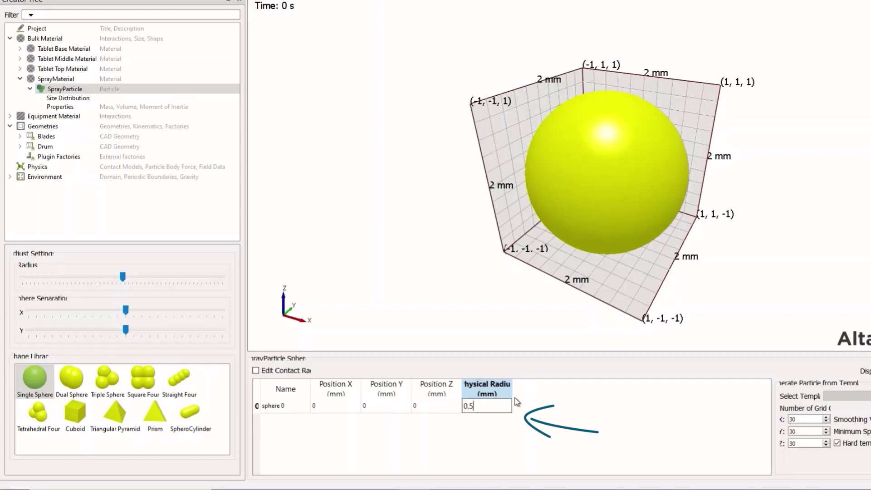
pyautogui.click(528, 413)
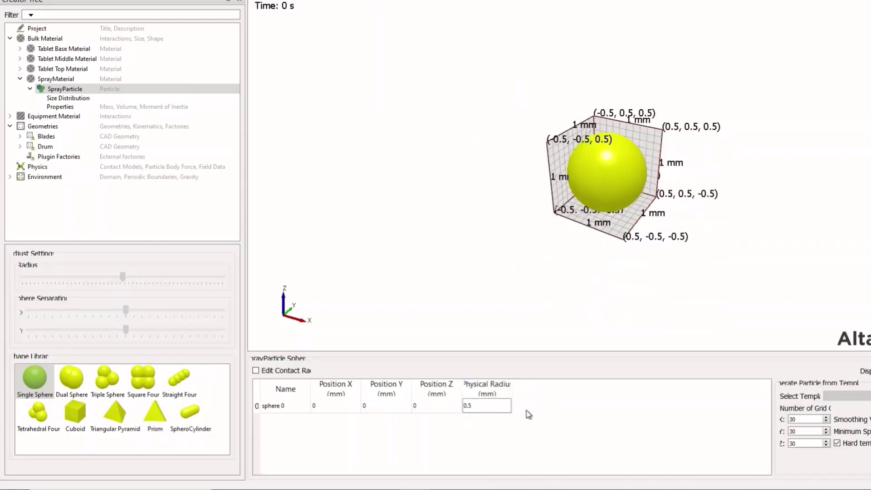
pyautogui.scroll(3, 642, 165)
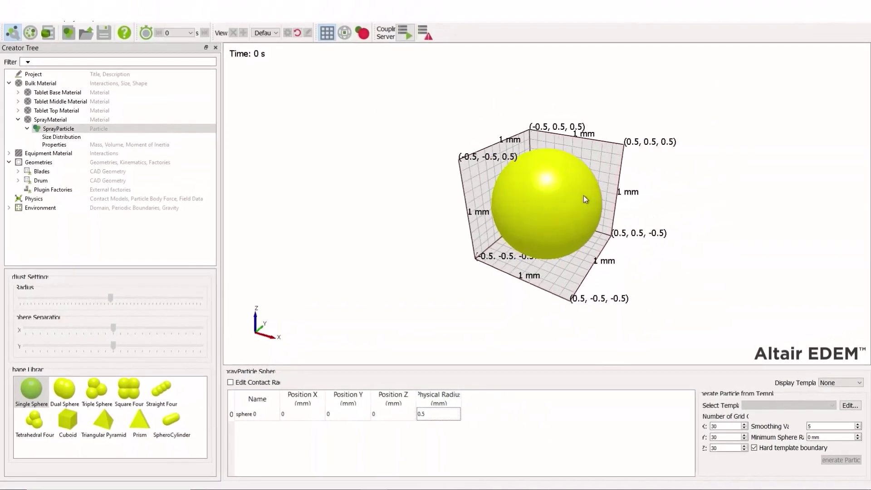
pyautogui.scroll(2, 584, 196)
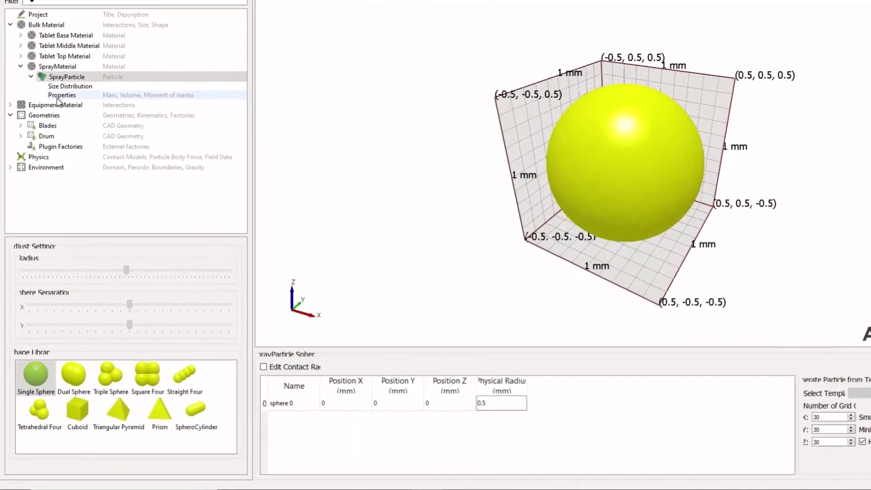
# - Enable Auto Calculation for SprayParticle, trying a 0.4 mm radius before restoring 0.5 mm
pyautogui.click(70, 96)
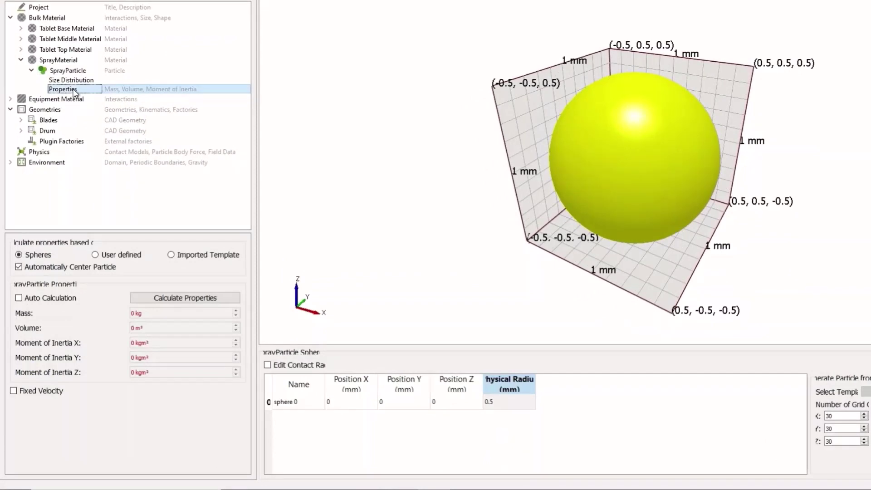
pyautogui.click(43, 300)
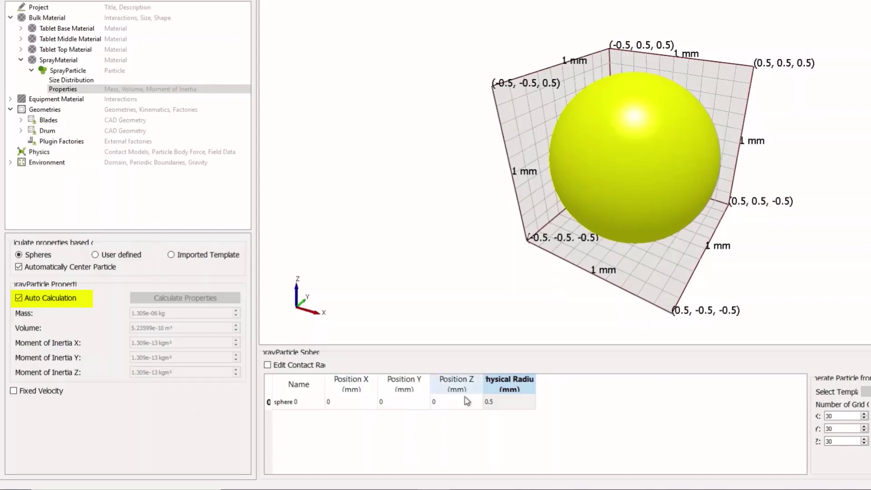
pyautogui.click(509, 407)
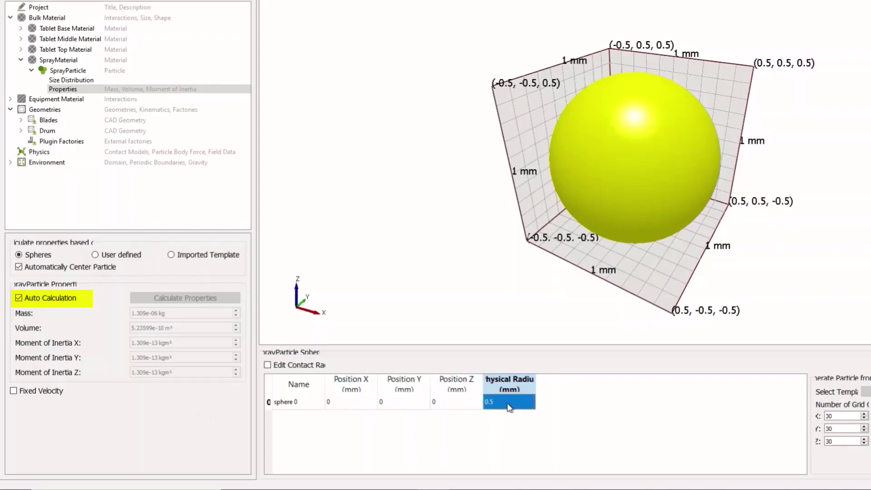
pyautogui.write('0.4')
pyautogui.click(539, 417)
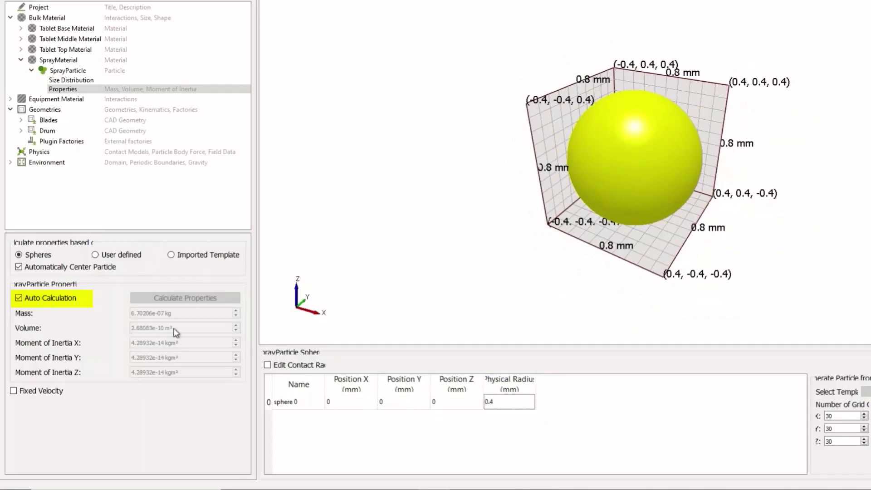
pyautogui.click(515, 405)
pyautogui.write('0.5')
pyautogui.press('Return')
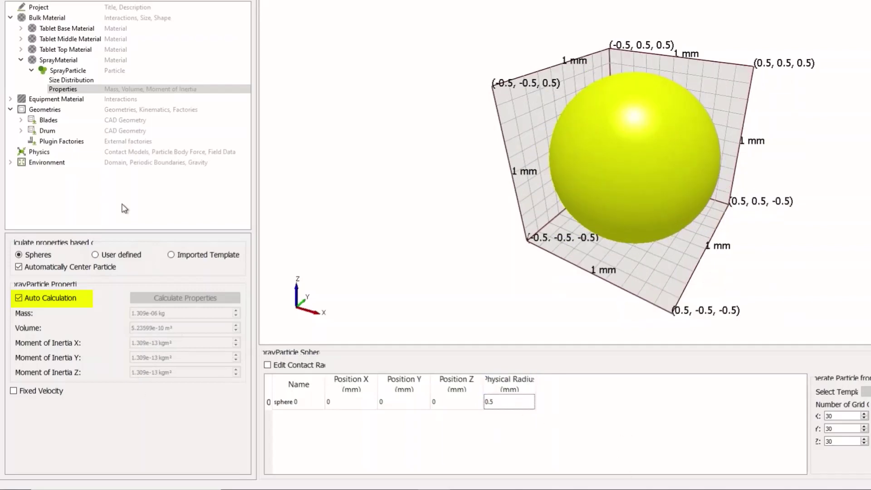
# - Set SprayMaterial's solids density to 1000 kg/m³ and shear modulus to 1e+05 Pa
pyautogui.click(62, 62)
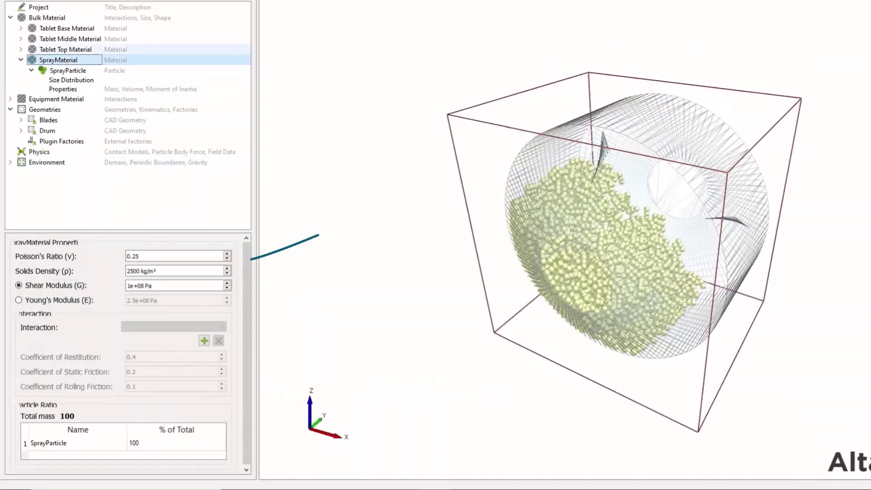
pyautogui.moveTo(149, 271); pyautogui.dragTo(71, 276)
pyautogui.write('1000')
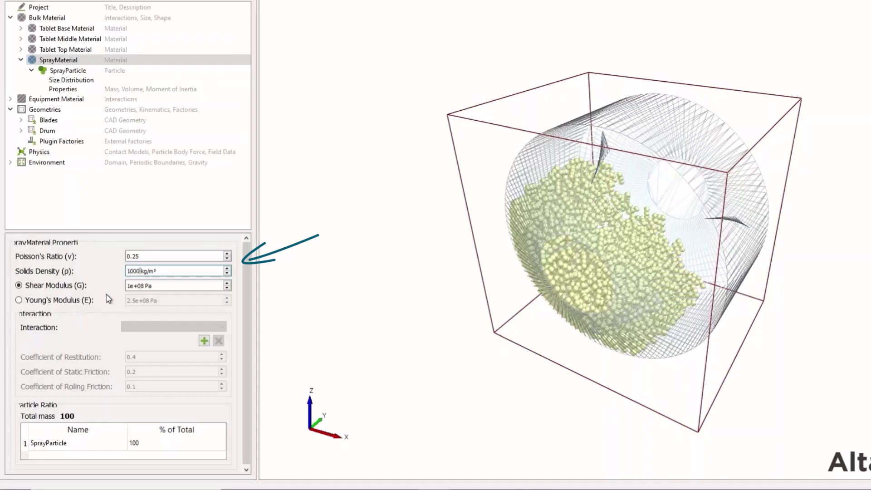
pyautogui.click(146, 285)
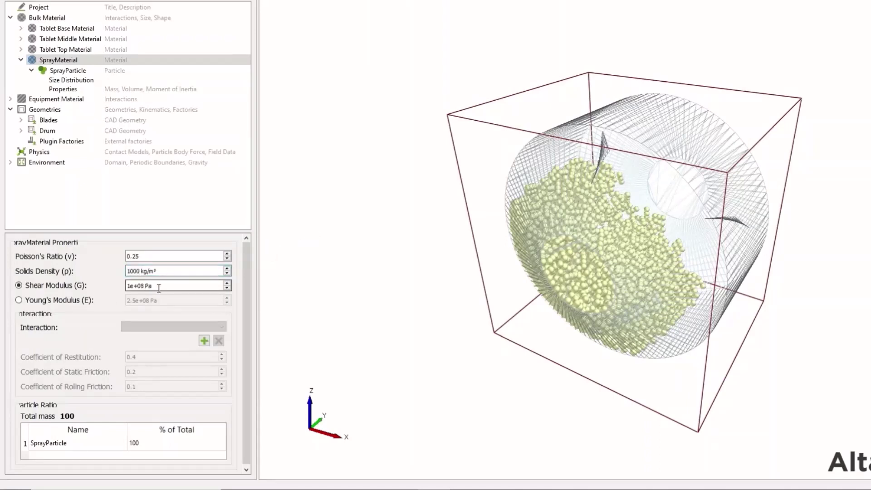
pyautogui.press('BackSpace')
pyautogui.write('5')
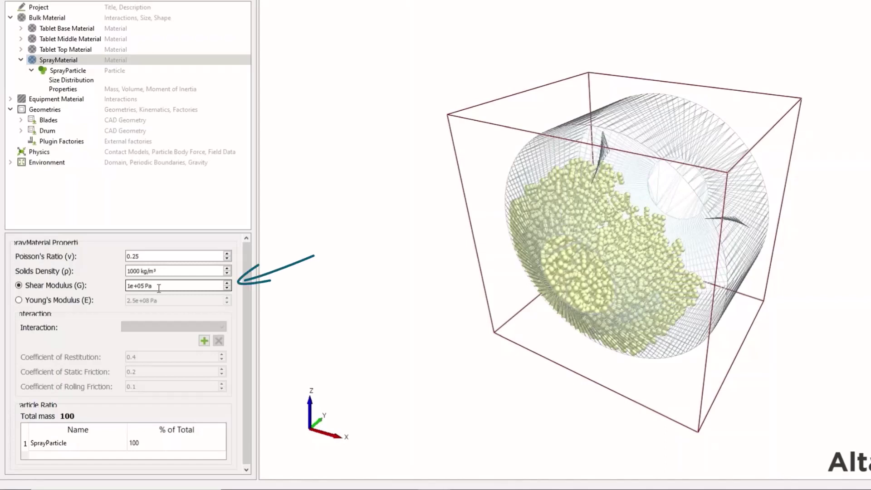
pyautogui.click(178, 273)
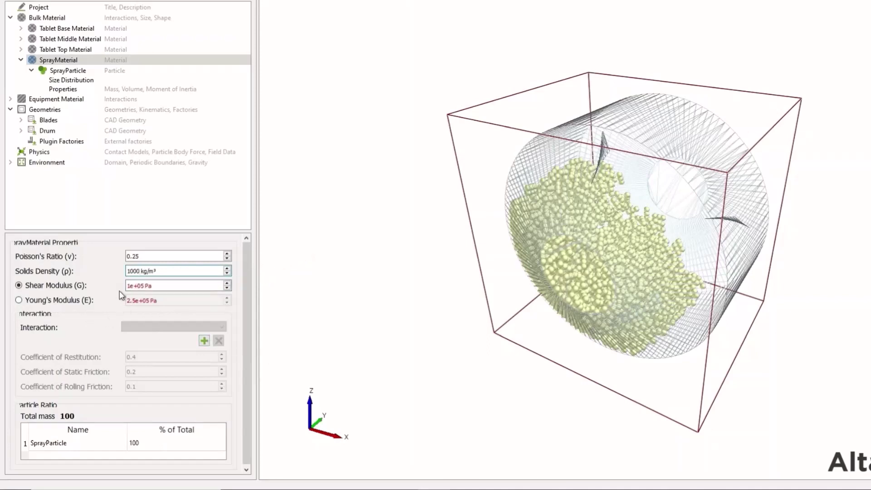
# - Add SprayMaterial interactions with itself, Steel, Tablet Base, Tablet Middle and Tablet Top materials
pyautogui.click(205, 340)
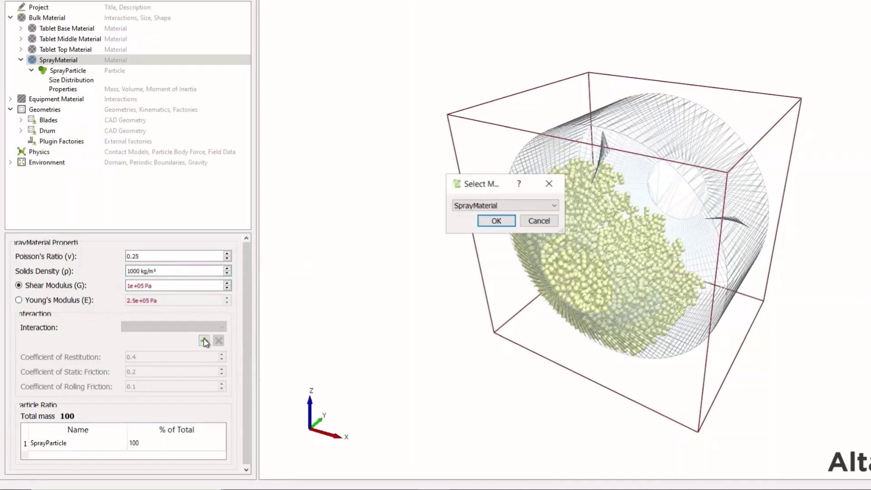
pyautogui.click(499, 220)
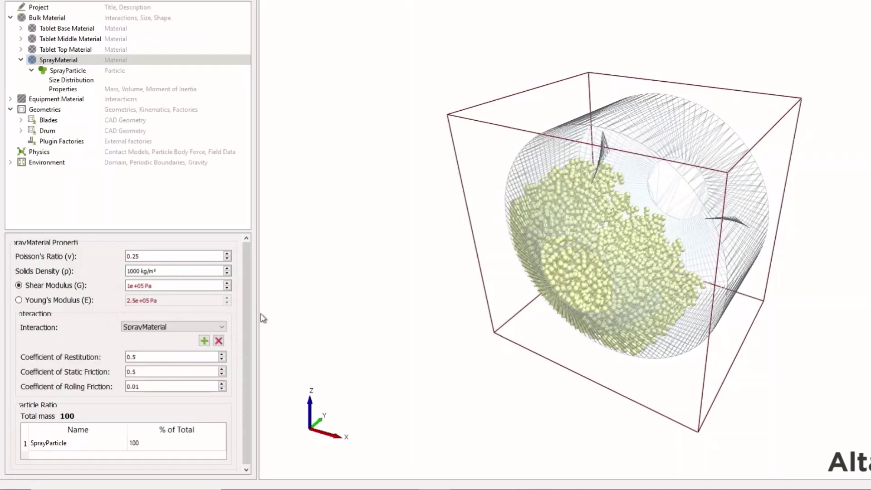
pyautogui.click(204, 341)
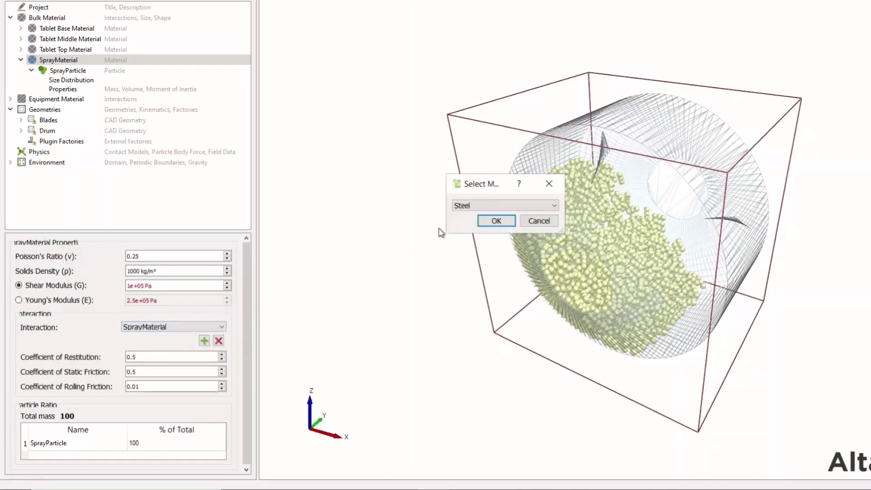
pyautogui.click(484, 222)
pyautogui.click(204, 341)
pyautogui.click(496, 221)
pyautogui.click(205, 341)
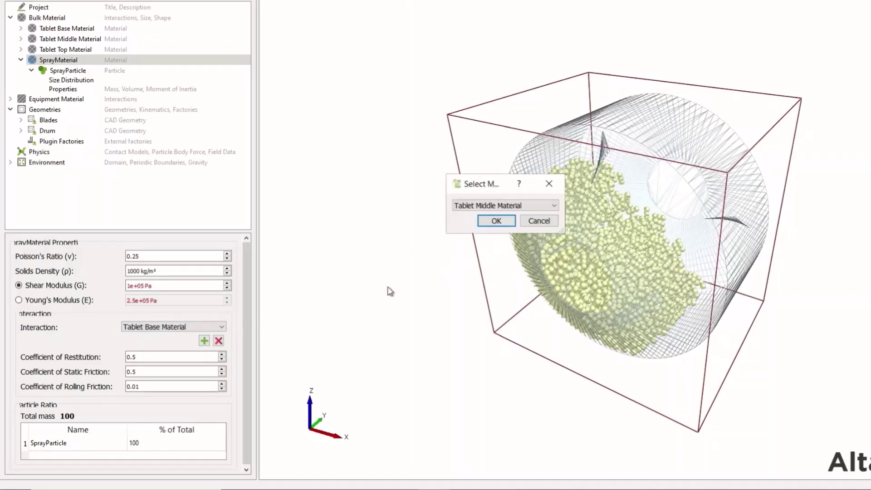
pyautogui.click(496, 220)
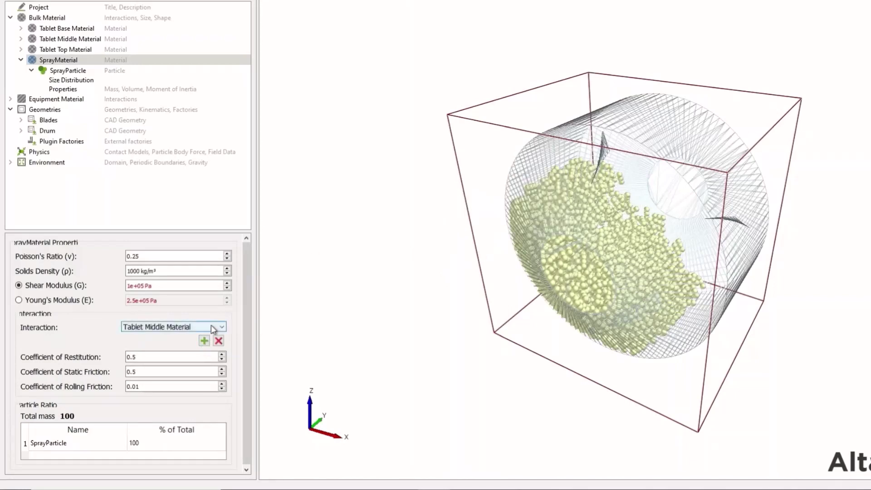
pyautogui.click(205, 341)
pyautogui.click(496, 221)
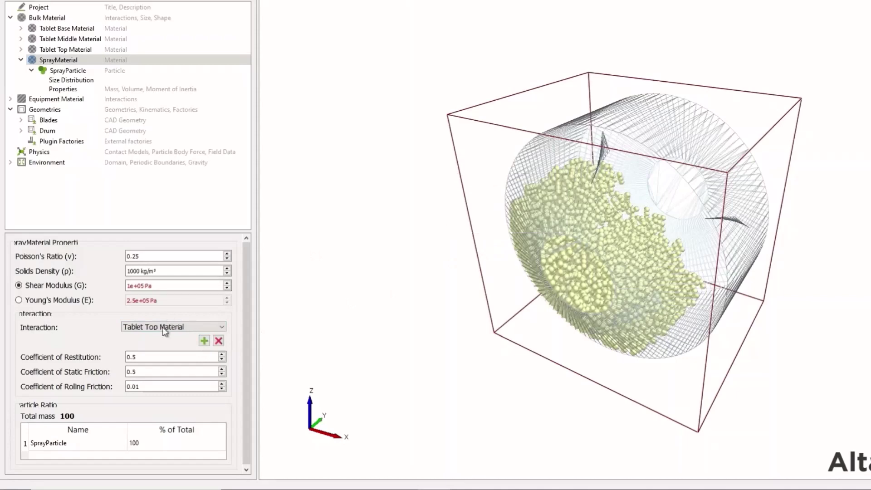
pyautogui.click(208, 344)
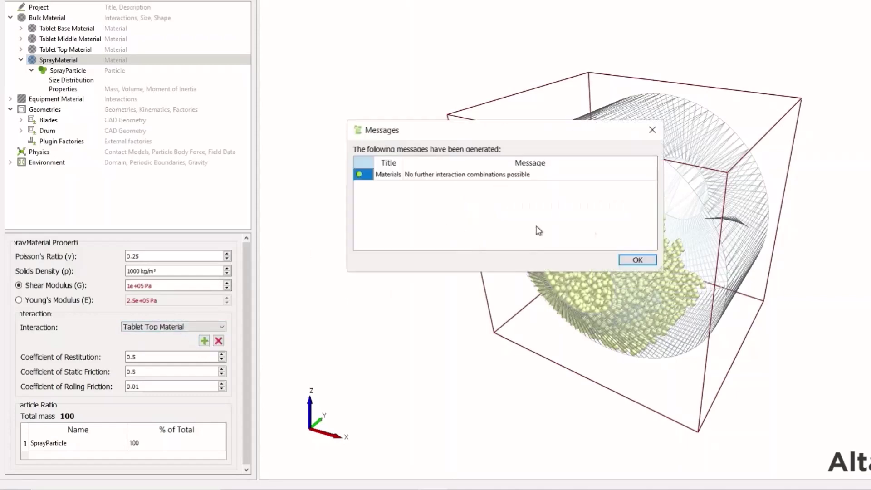
pyautogui.click(628, 263)
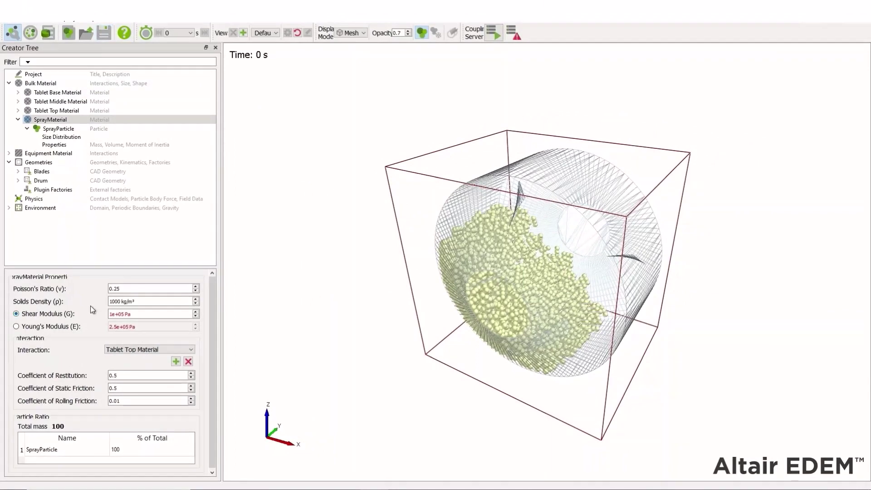
# - Add a polygon geometry to Geometries, keeping the name New Section 2
pyautogui.click(33, 162)
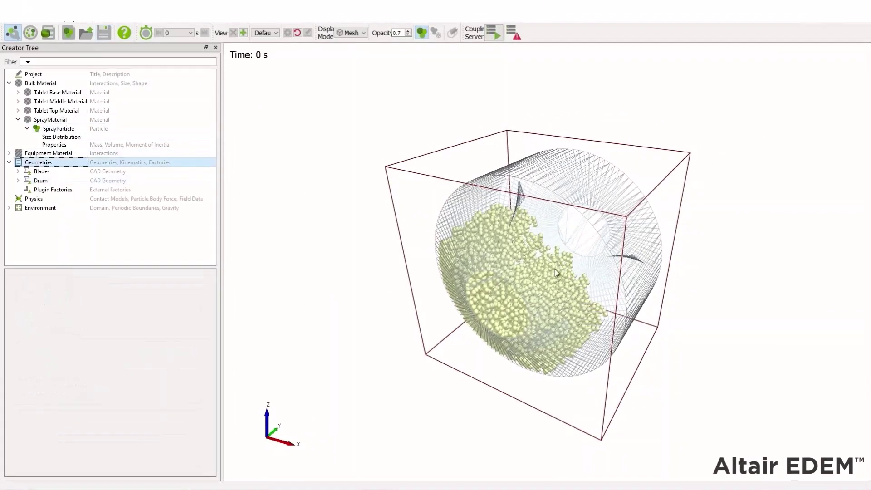
pyautogui.moveTo(555, 268); pyautogui.dragTo(615, 204)
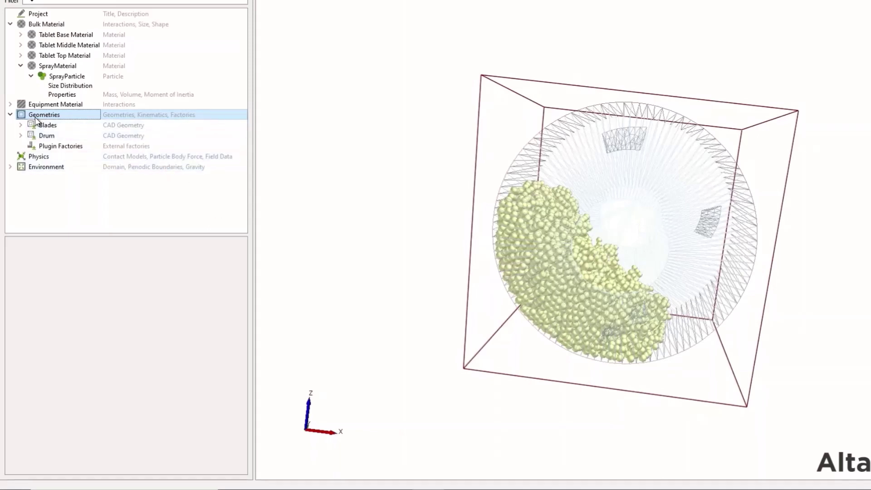
pyautogui.rightClick(50, 117)
pyautogui.moveTo(77, 124)
pyautogui.click(218, 147)
pyautogui.scroll(-3, 501, 235)
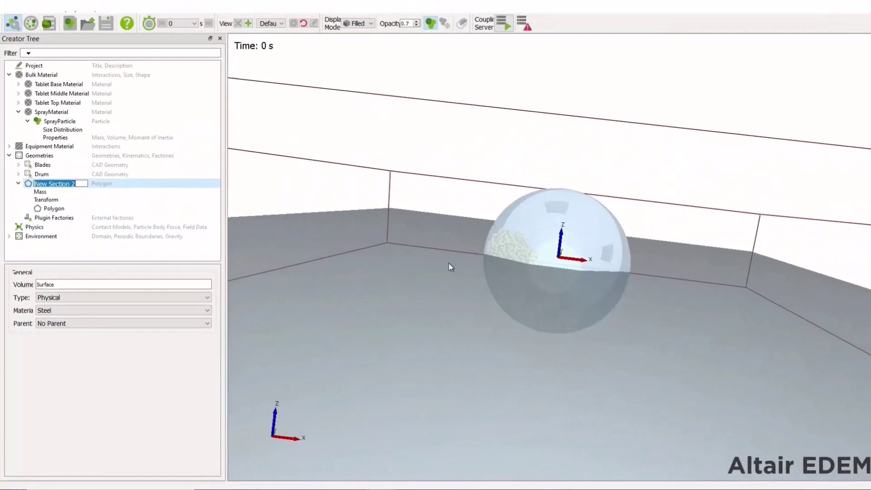
pyautogui.scroll(-3, 448, 263)
pyautogui.moveTo(526, 306); pyautogui.dragTo(513, 331)
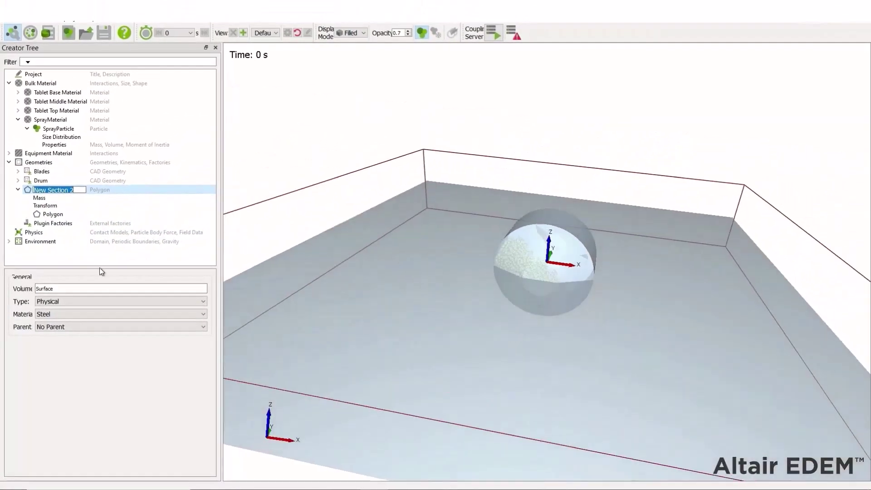
pyautogui.click(53, 213)
# - Give the polygon 20 edges and a 10 mm radius
pyautogui.click(119, 289)
pyautogui.press('BackSpace')
pyautogui.write('20')
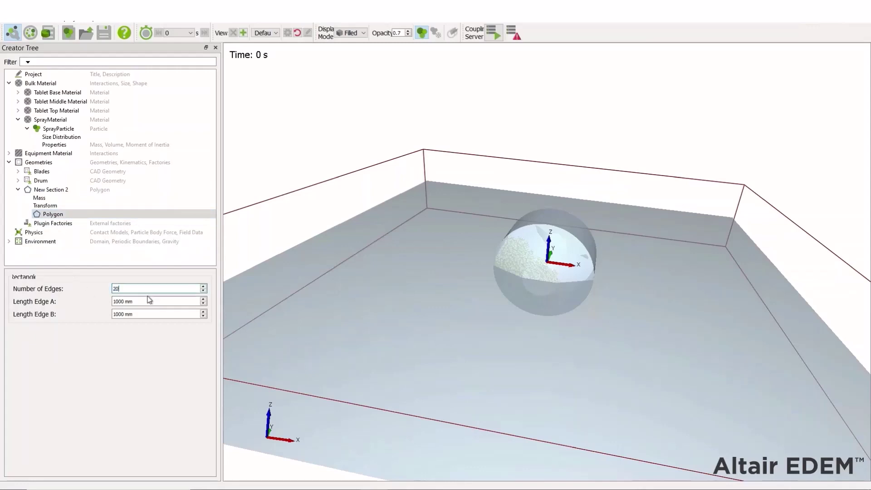
pyautogui.press('Tab')
pyautogui.moveTo(317, 316); pyautogui.dragTo(40, 291)
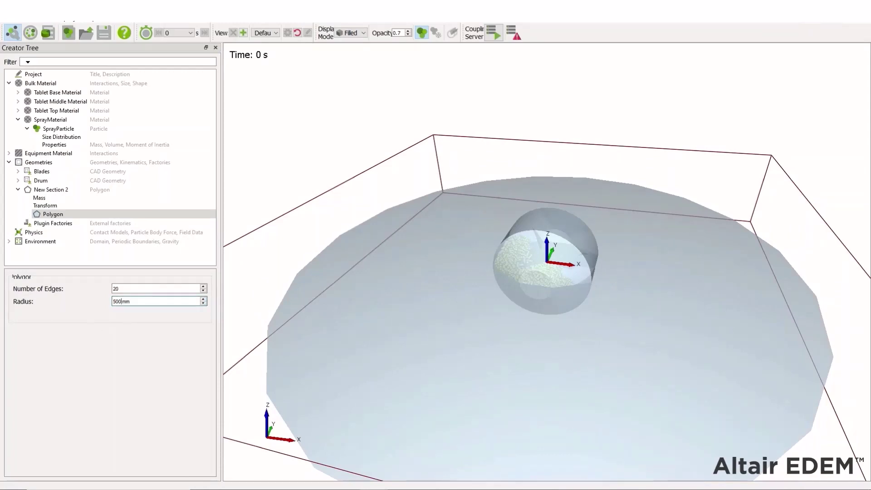
pyautogui.hotkey('ctrl', 'a')
pyautogui.write('10')
pyautogui.click(145, 289)
pyautogui.scroll(10, 649, 328)
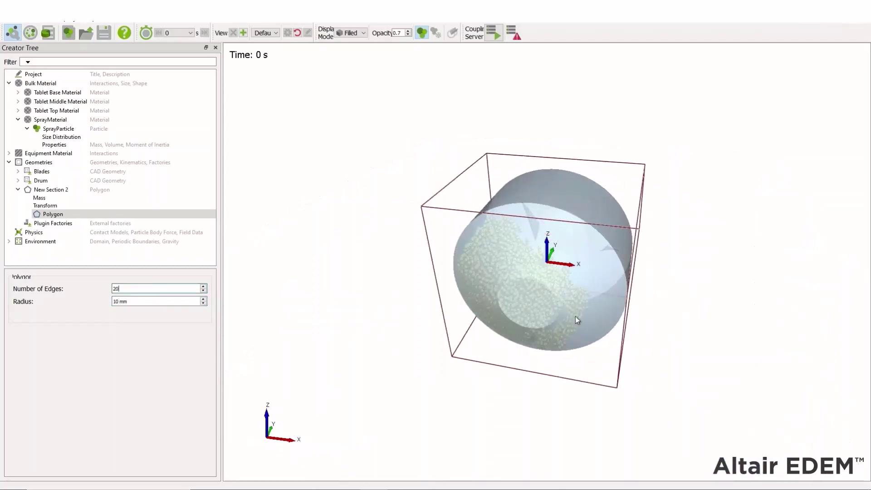
pyautogui.moveTo(538, 238); pyautogui.dragTo(547, 282)
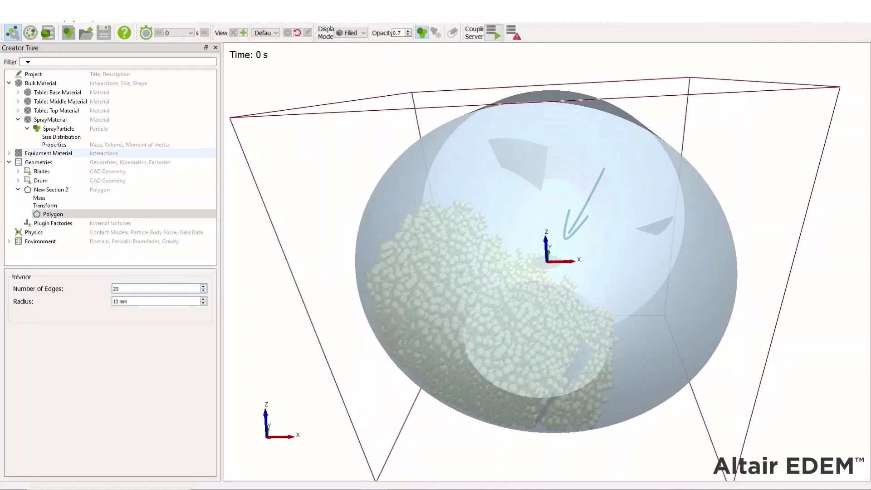
# - Place New Section 2 at X 65 mm, Z 65 mm, rotated 45 degrees about Y
pyautogui.click(42, 207)
pyautogui.moveTo(539, 288); pyautogui.dragTo(590, 374)
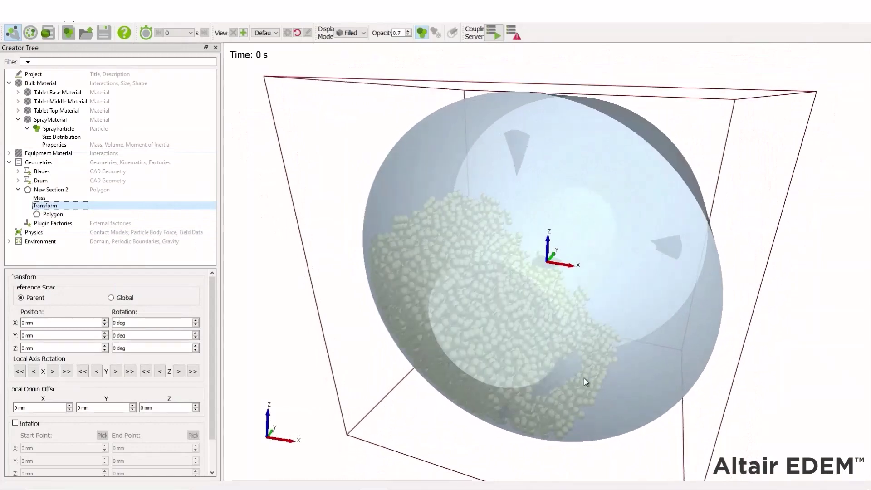
pyautogui.doubleClick(58, 323)
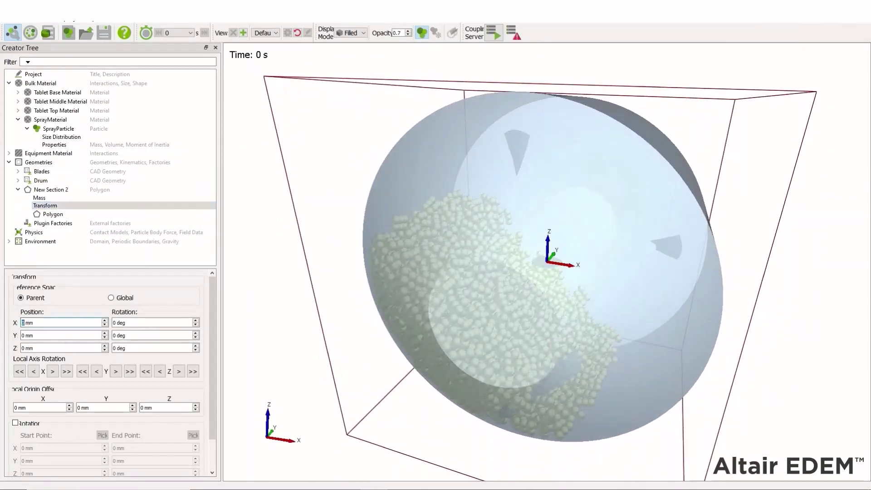
pyautogui.write('65')
pyautogui.doubleClick(32, 348)
pyautogui.write('65')
pyautogui.press('Return')
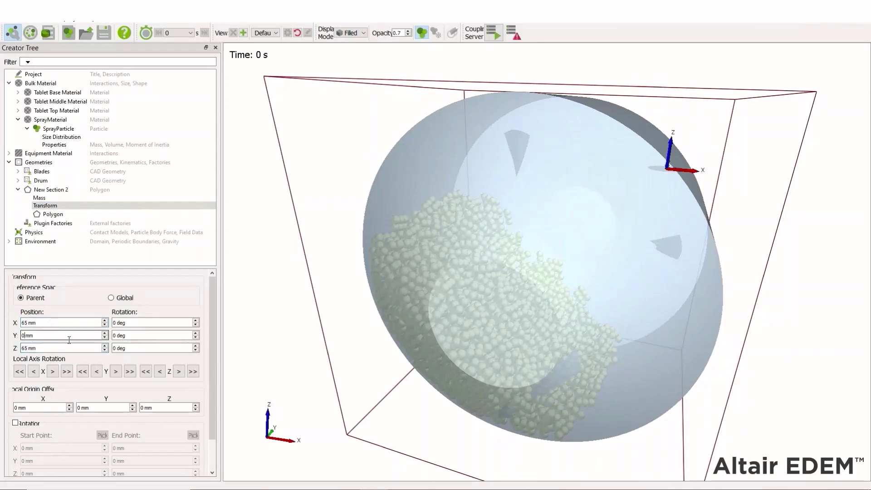
pyautogui.moveTo(580, 255); pyautogui.dragTo(602, 203)
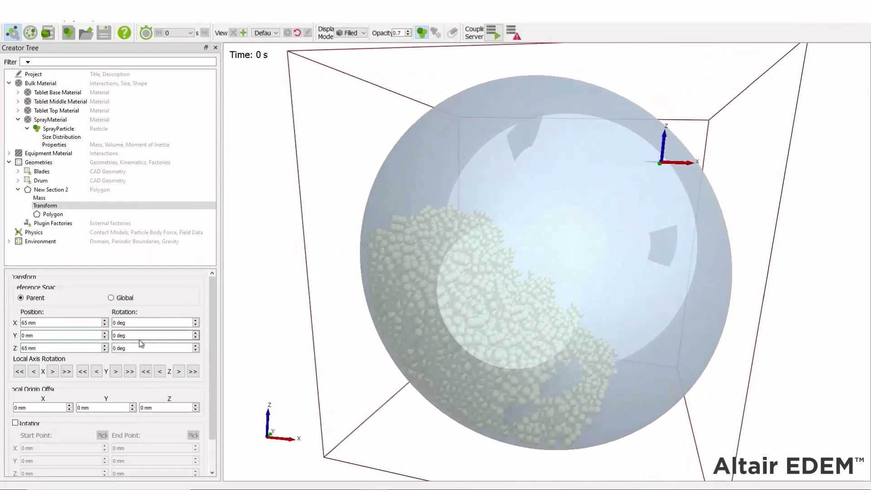
pyautogui.write('45')
pyautogui.press('Tab')
pyautogui.moveTo(683, 227); pyautogui.dragTo(653, 155)
pyautogui.moveTo(668, 195); pyautogui.dragTo(536, 286)
# - Rename the New Section 2 geometry to spray_area
pyautogui.click(46, 190)
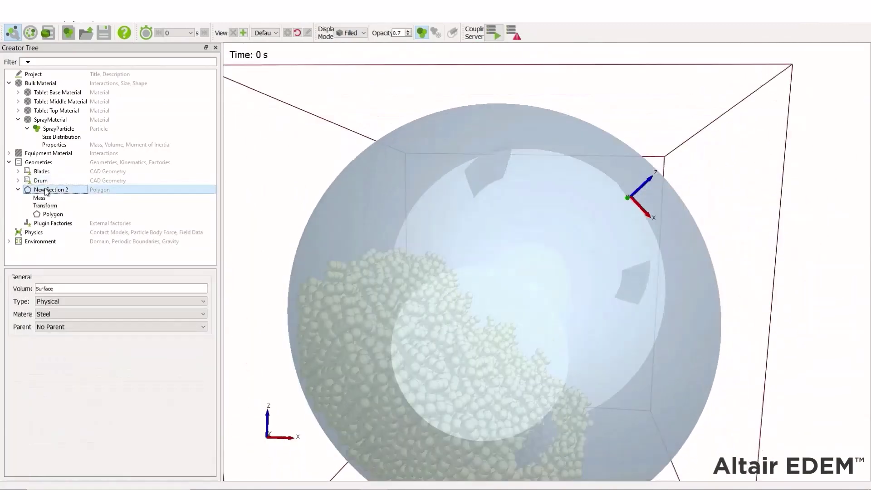
pyautogui.click(46, 191)
pyautogui.write('spray_area')
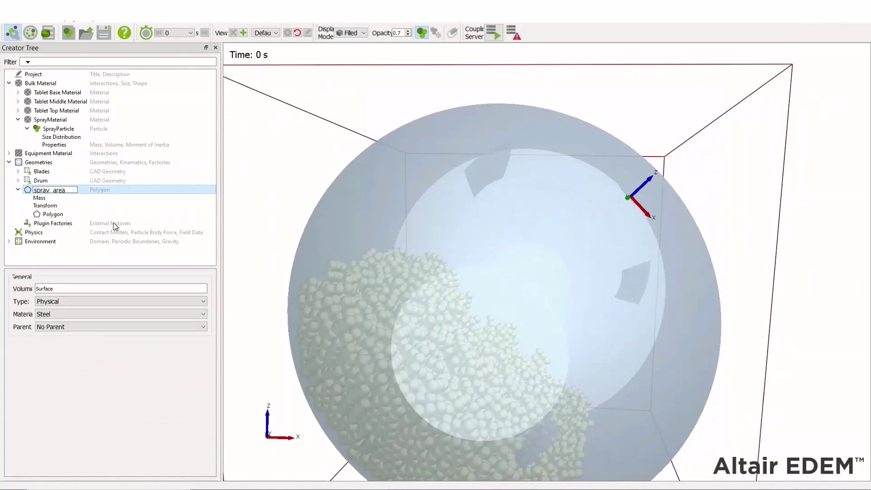
pyautogui.press('Return')
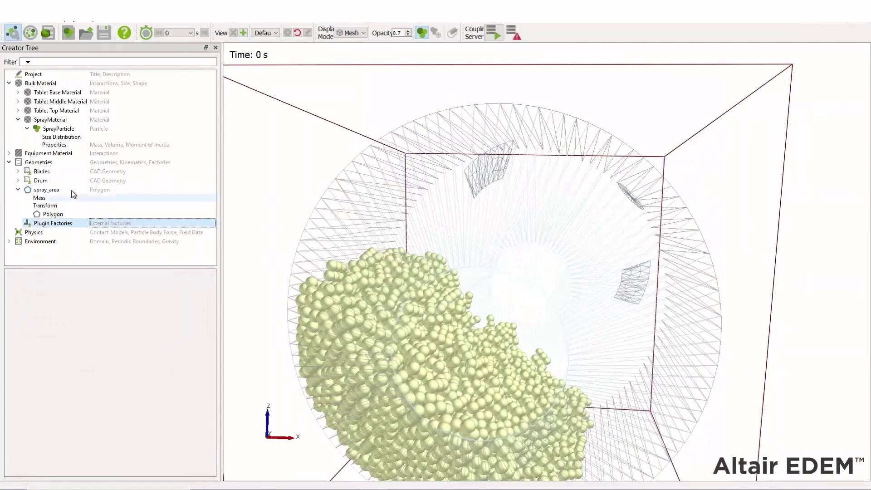
pyautogui.rightClick(62, 188)
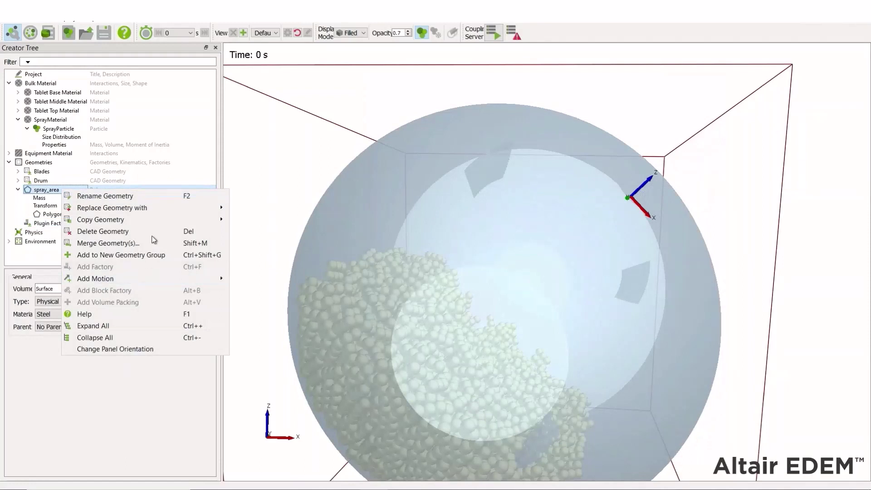
pyautogui.click(39, 190)
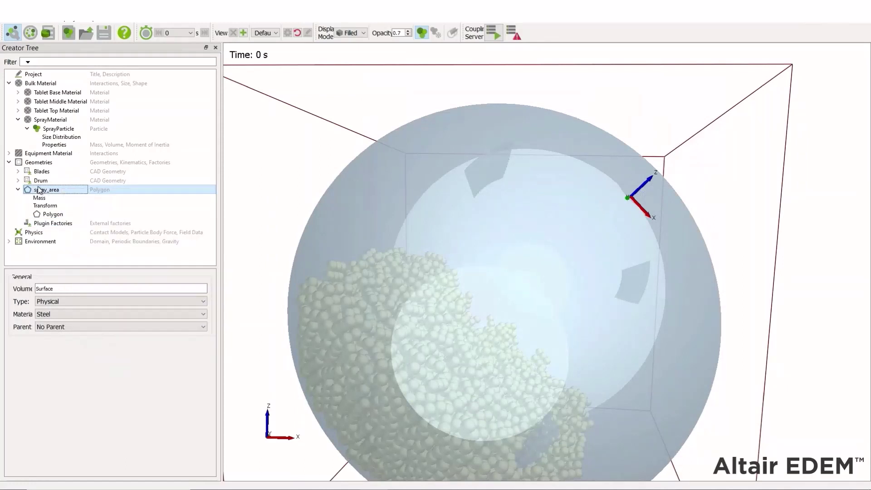
# - Set spray_area's geometry type to Virtual
pyautogui.click(59, 303)
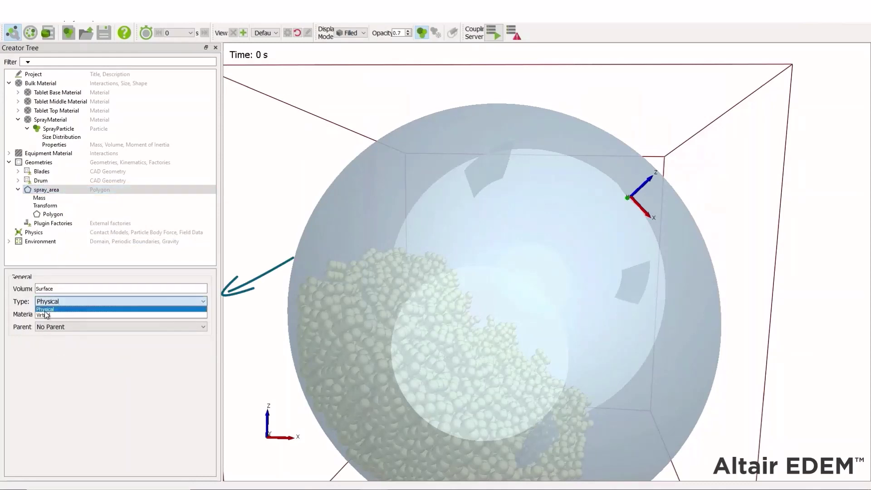
pyautogui.click(45, 315)
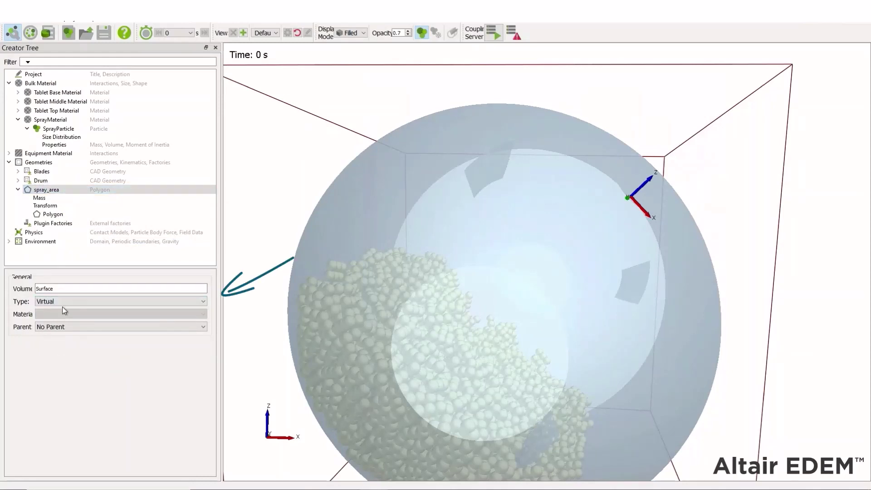
pyautogui.rightClick(48, 188)
# - Attach New Factory 4 to spray_area, generating unlimited SprayMaterial particles at 5000 per second
pyautogui.click(91, 266)
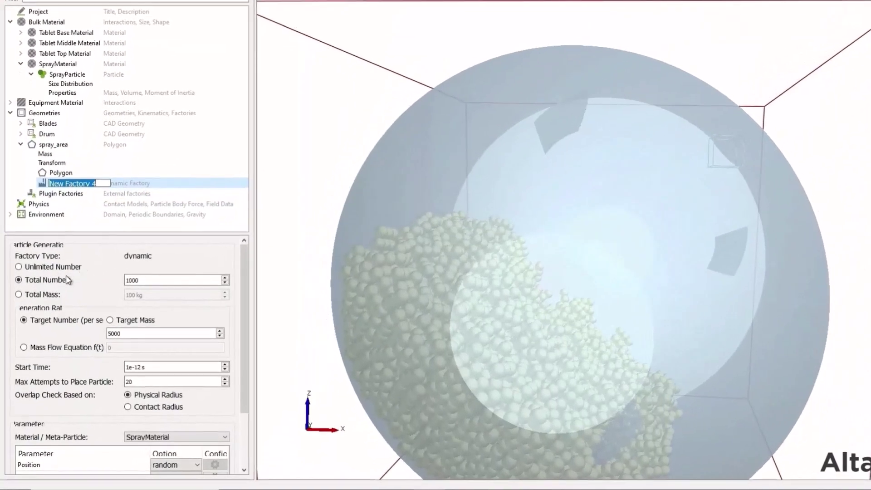
pyautogui.press('Return')
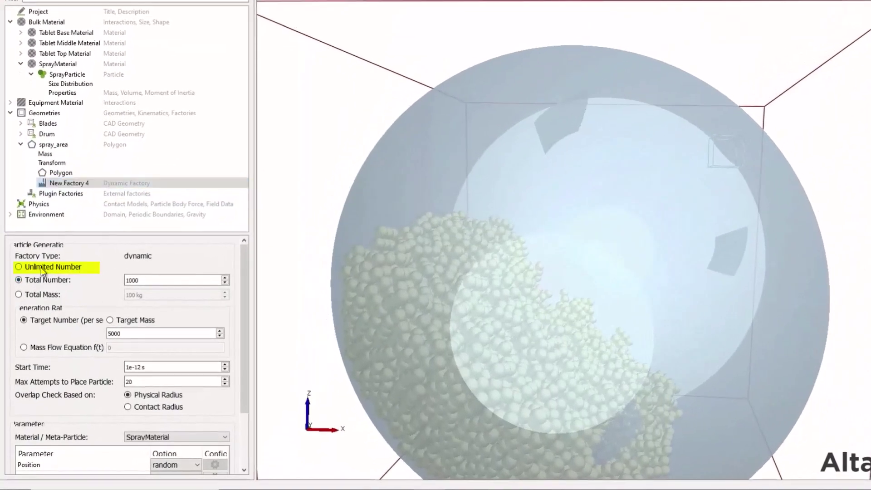
pyautogui.click(47, 269)
pyautogui.moveTo(619, 227); pyautogui.dragTo(586, 230)
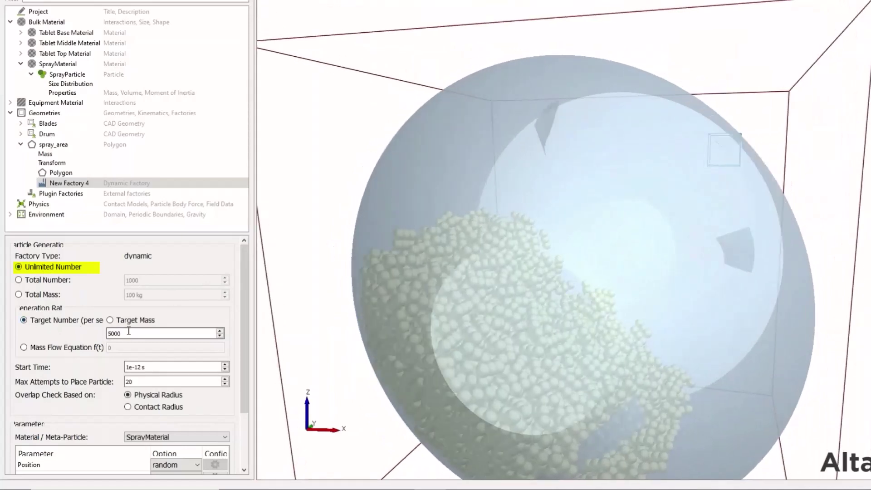
pyautogui.moveTo(76, 331); pyautogui.dragTo(75, 332)
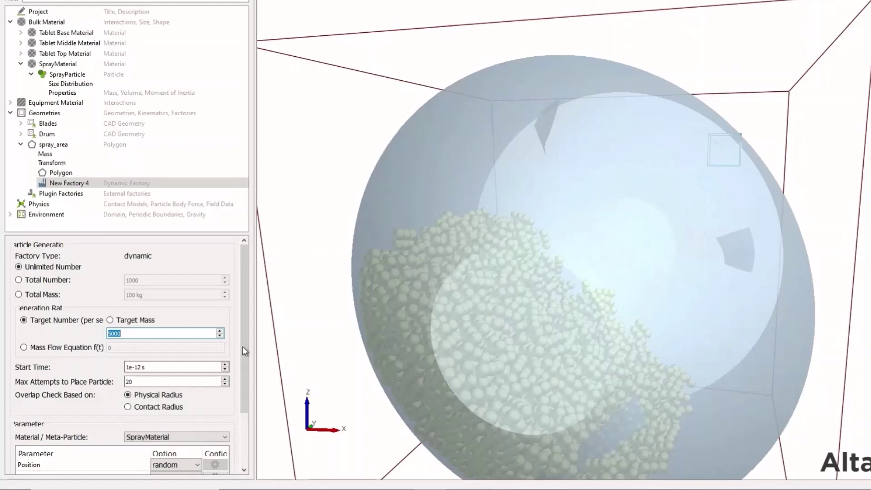
pyautogui.click(160, 237)
pyautogui.moveTo(155, 234); pyautogui.dragTo(169, 120)
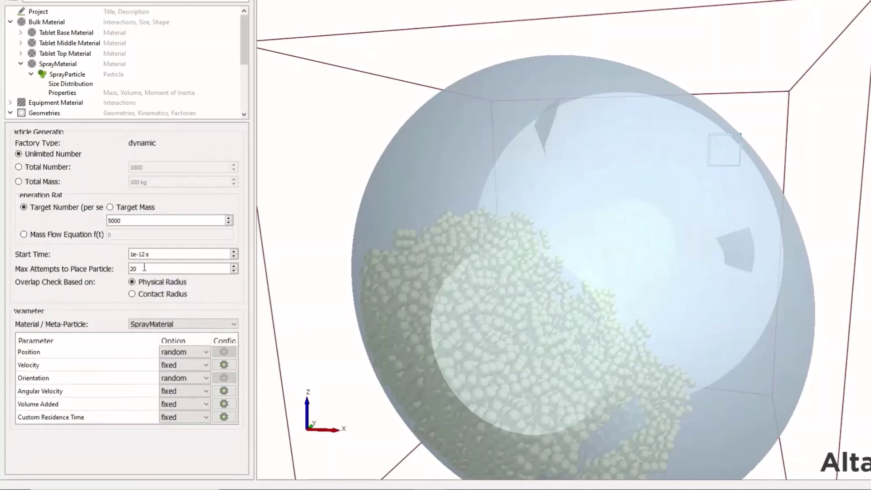
pyautogui.click(145, 268)
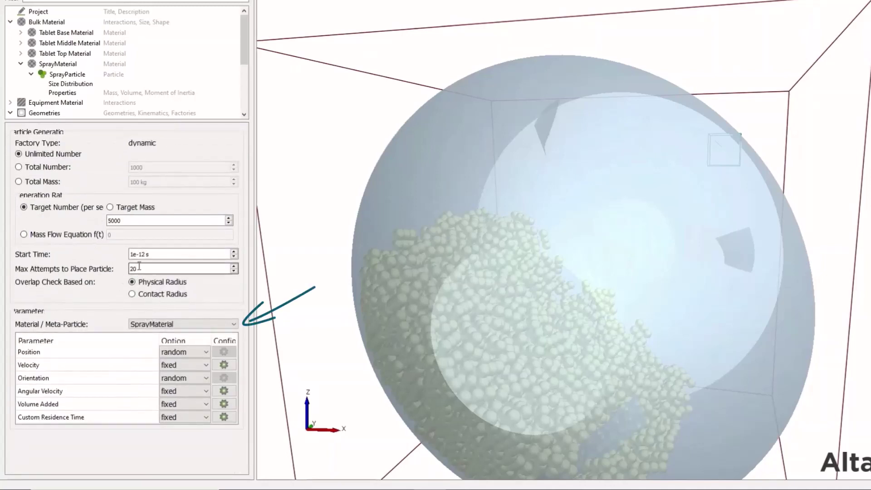
pyautogui.click(158, 325)
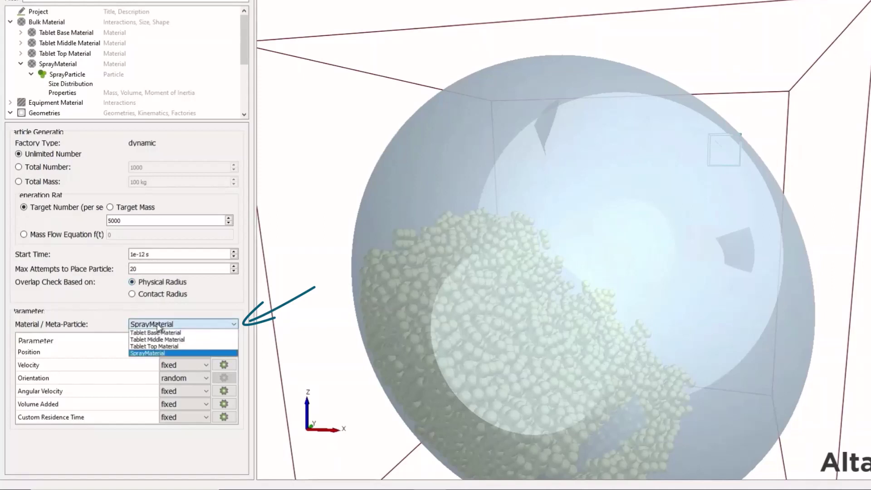
pyautogui.click(148, 354)
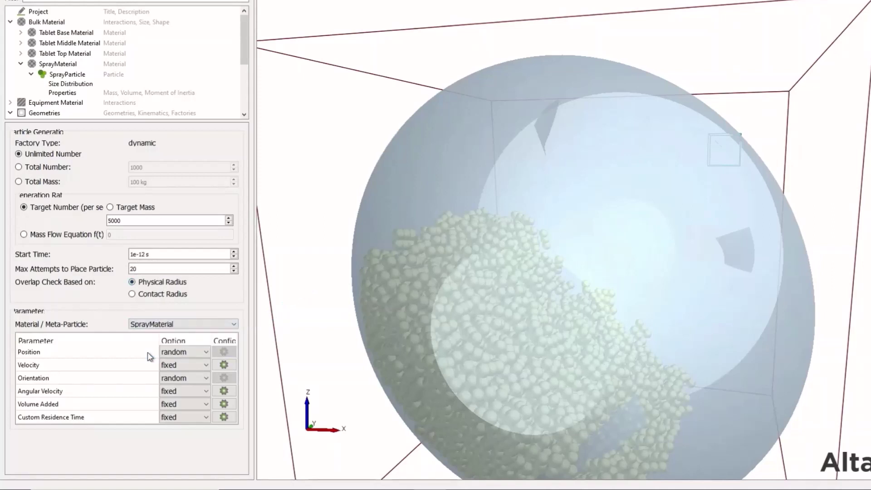
# - Switch New Factory 4's velocity option from fixed zero values to spray
pyautogui.click(224, 365)
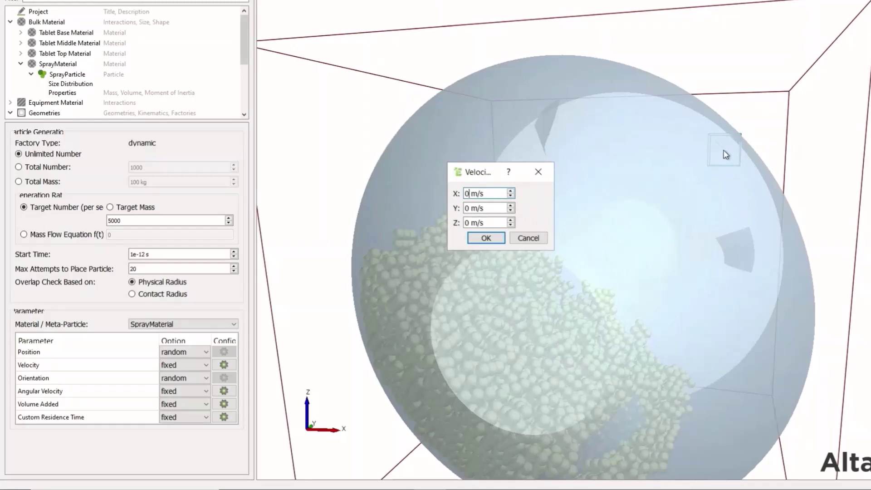
pyautogui.click(529, 239)
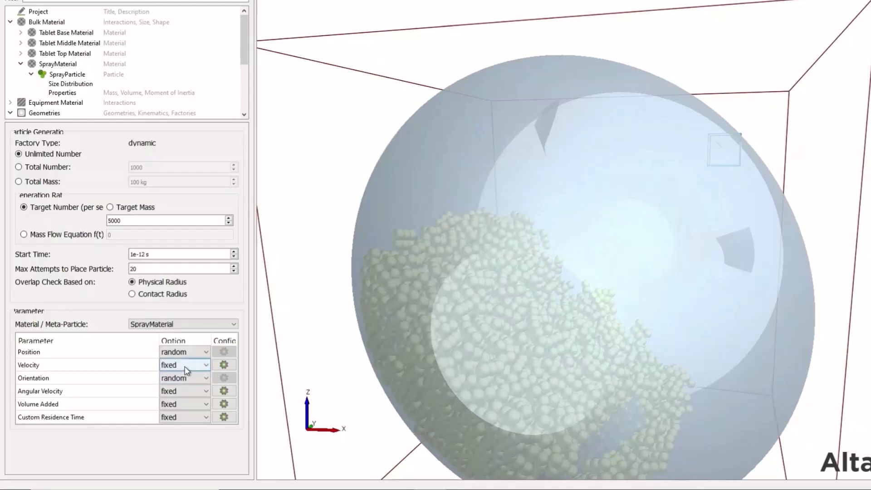
pyautogui.click(186, 366)
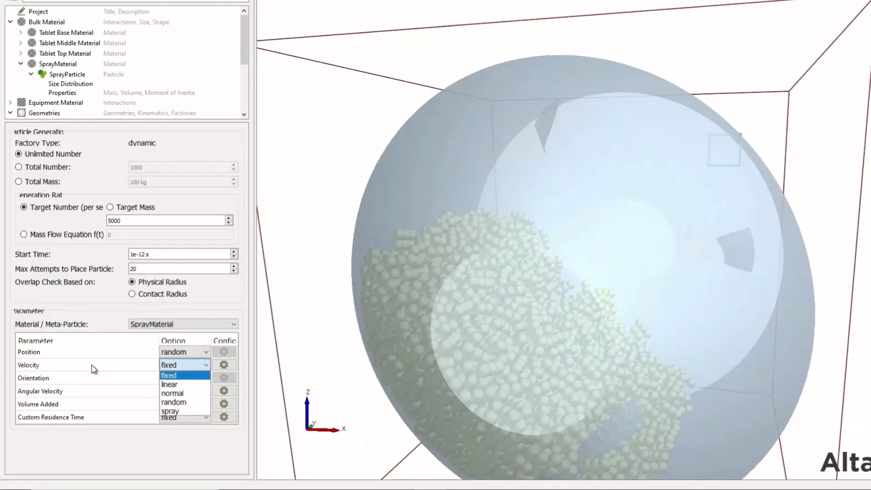
pyautogui.click(174, 413)
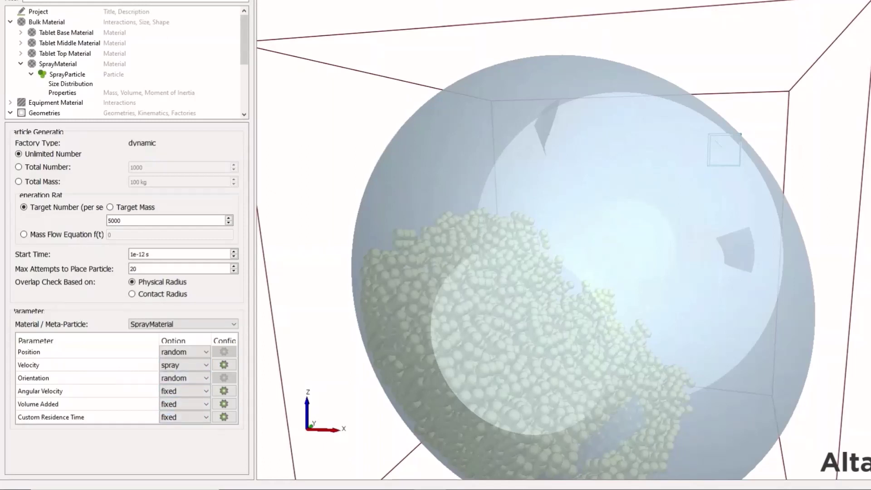
# - Set the spray velocity direction to X -0.7, Y 0, Z -0.7 and the angle to 20 deg, keeping mean 1 m/s
pyautogui.click(224, 365)
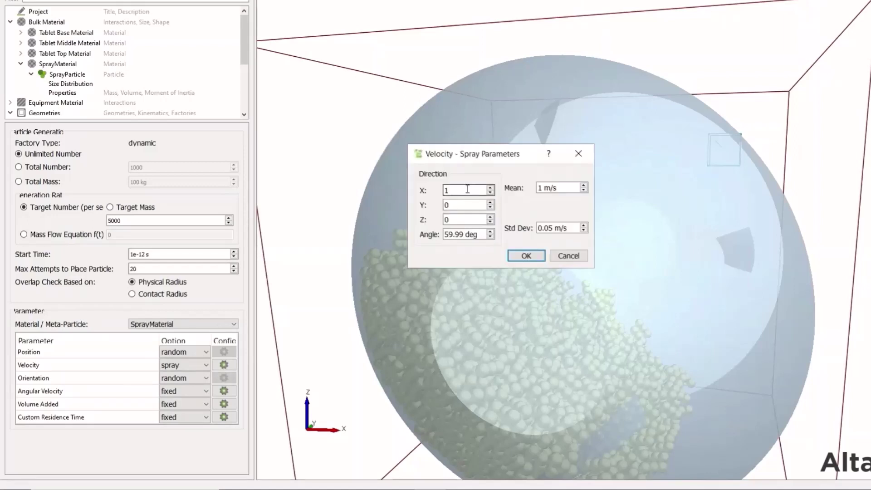
pyautogui.doubleClick(570, 194)
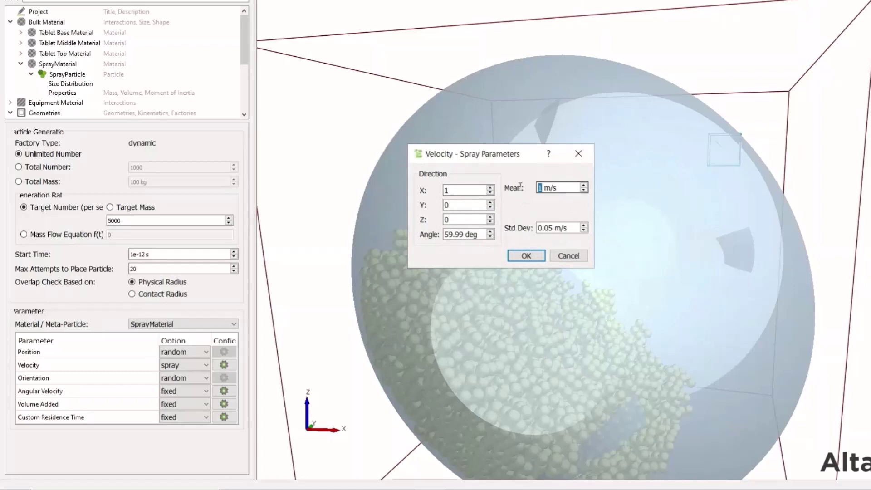
pyautogui.doubleClick(460, 189)
pyautogui.press('Tab')
pyautogui.press('Tab')
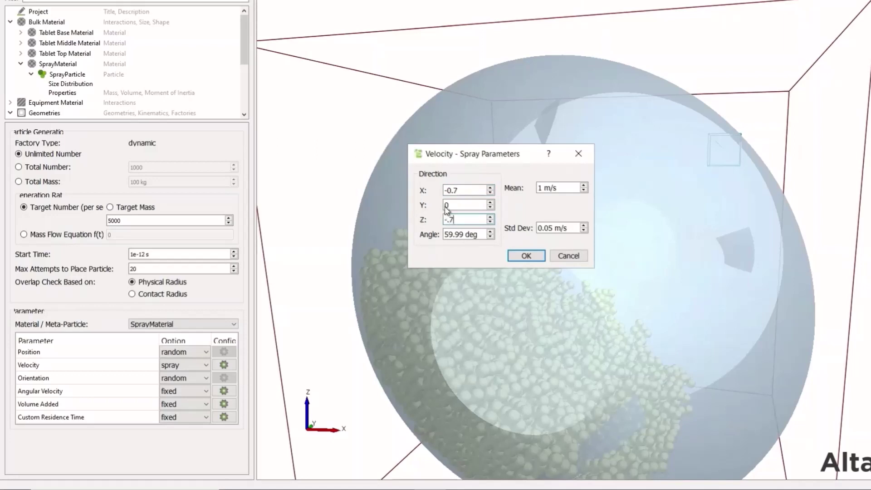
pyautogui.click(458, 209)
pyautogui.press('Tab')
pyautogui.press('Tab')
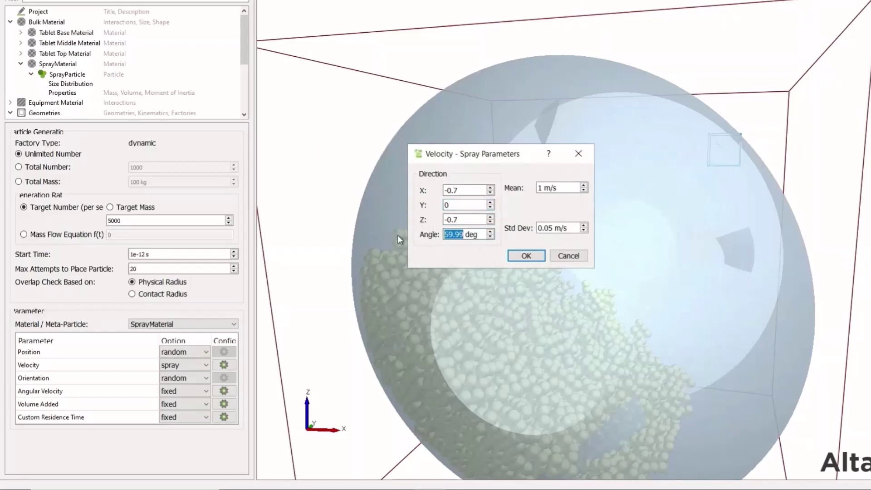
pyautogui.write('20')
pyautogui.click(470, 220)
pyautogui.click(526, 256)
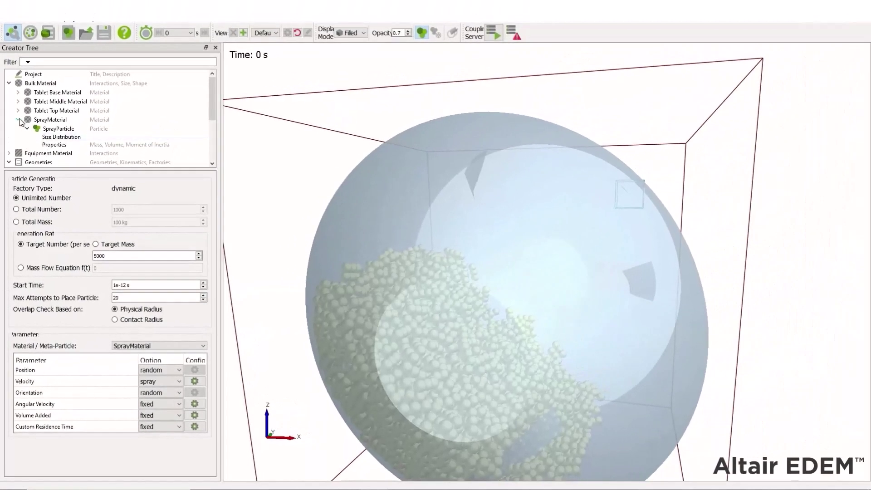
# - Collapse the SprayMaterial and Geometries branches of the Creator Tree and show the Physics settings
pyautogui.click(18, 119)
pyautogui.moveTo(67, 168); pyautogui.dragTo(67, 267)
pyautogui.click(9, 138)
pyautogui.click(28, 147)
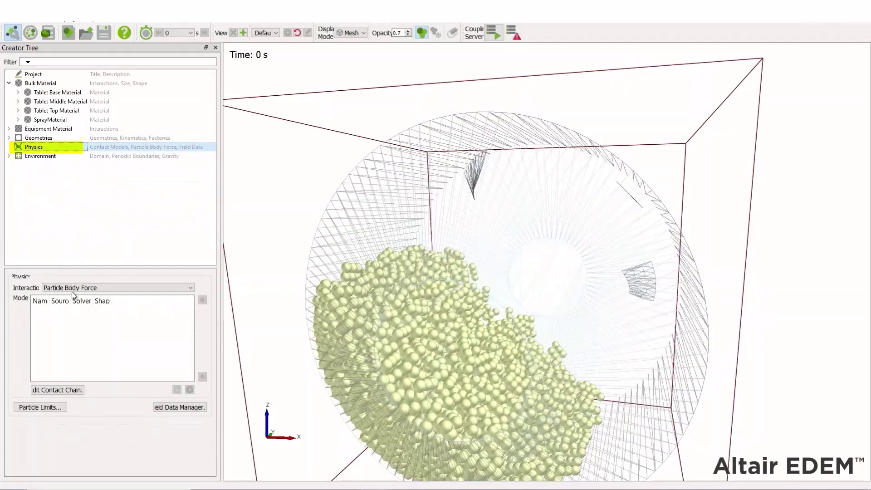
# - Switch Interaction to Particle to Particle and tick Spray Coating in the contact chain
pyautogui.click(76, 288)
pyautogui.click(75, 295)
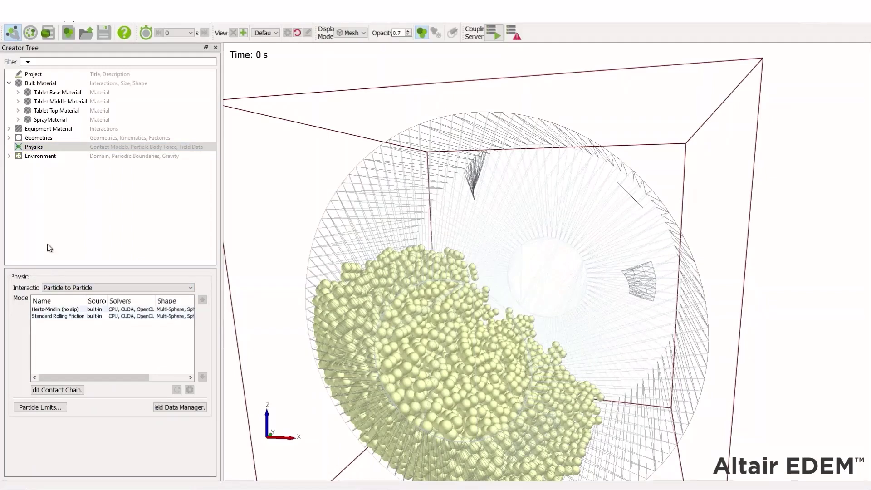
pyautogui.click(53, 390)
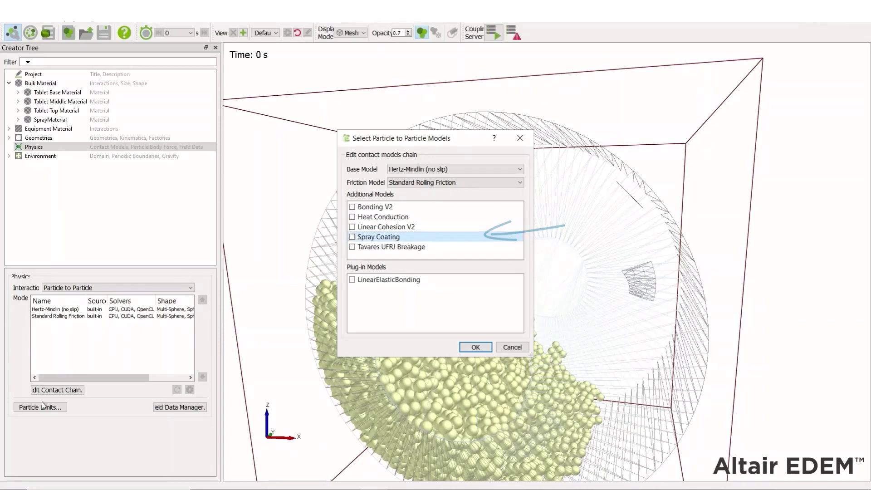
pyautogui.click(352, 237)
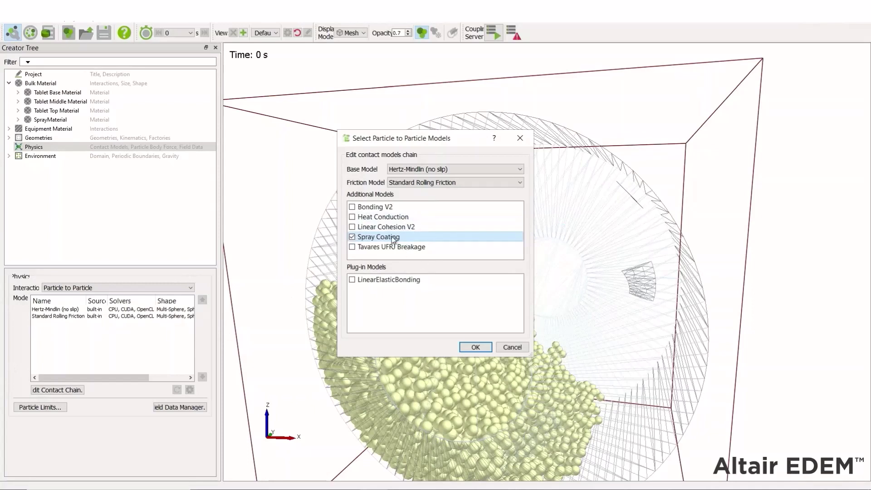
pyautogui.click(477, 347)
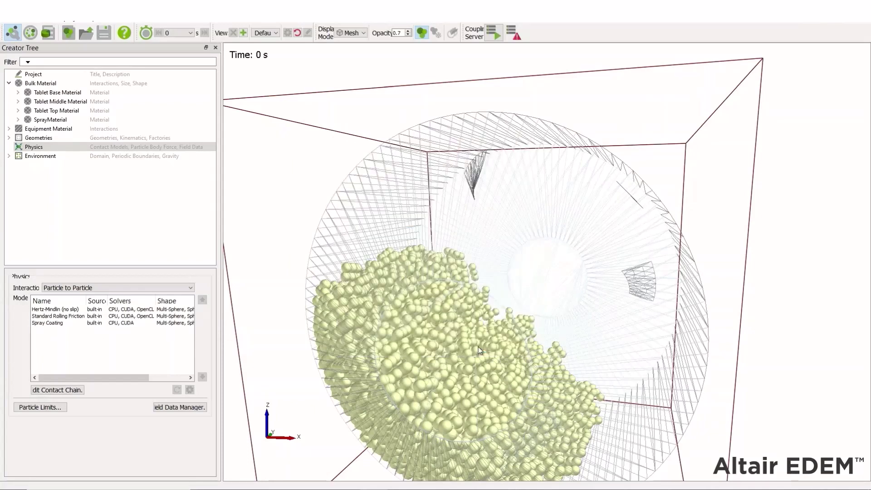
pyautogui.click(54, 323)
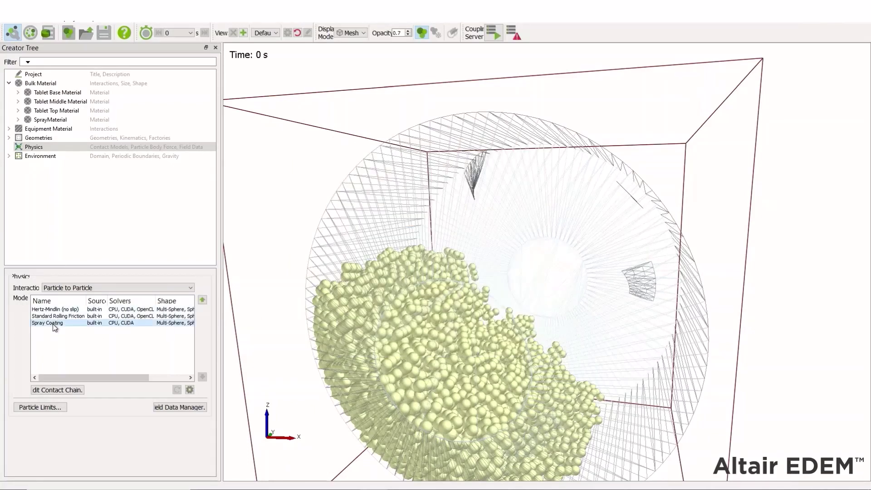
# - Add SprayMaterial to the Active Sprays list of the Spray Coating model configuration
pyautogui.click(190, 391)
pyautogui.click(528, 292)
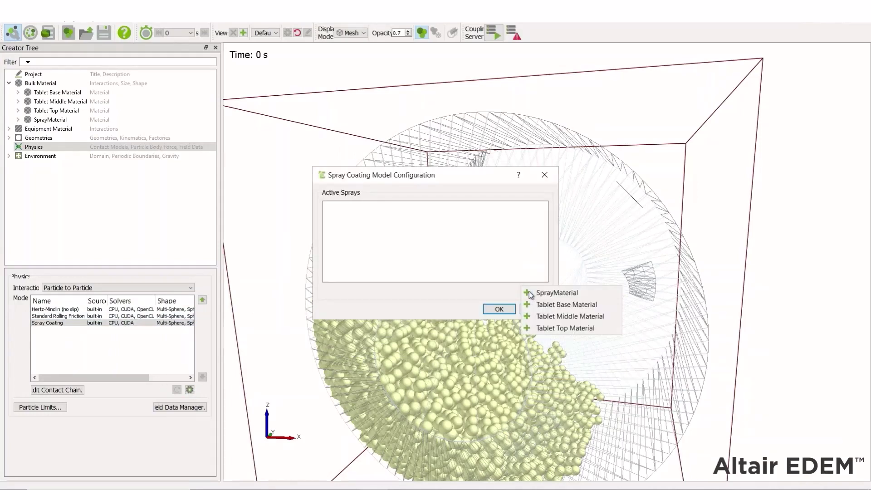
pyautogui.click(551, 293)
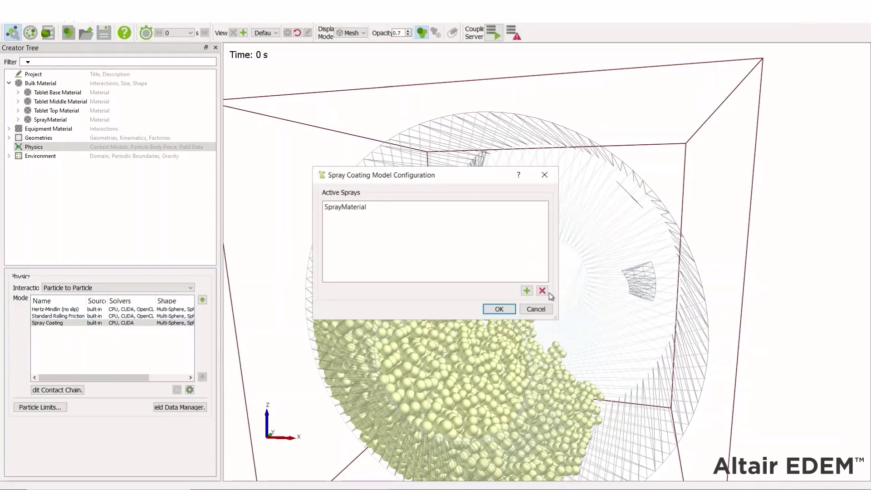
pyautogui.click(430, 245)
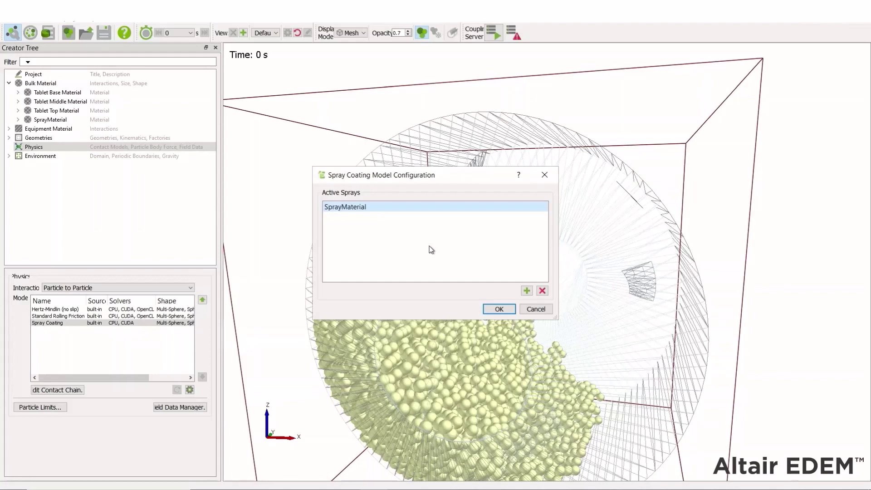
# - Confirm the spray configuration and add Spray Coating to the Particle to Geometry contact chain
pyautogui.click(499, 309)
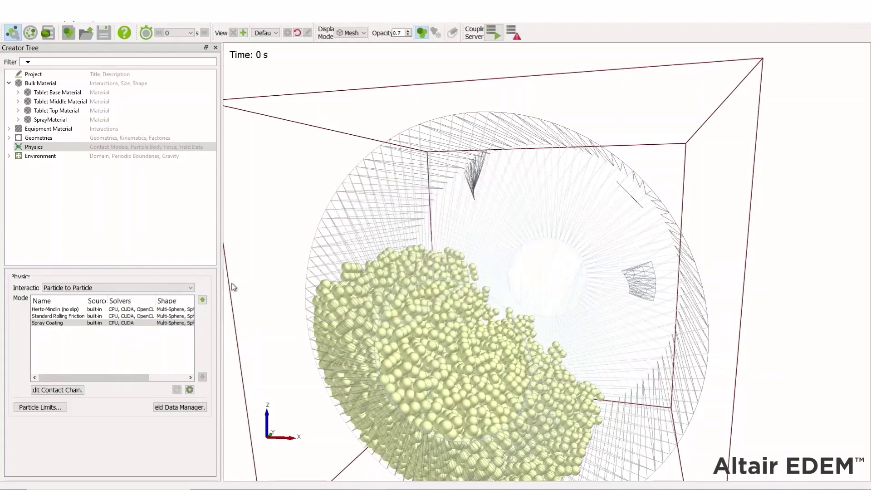
pyautogui.click(110, 288)
pyautogui.click(68, 301)
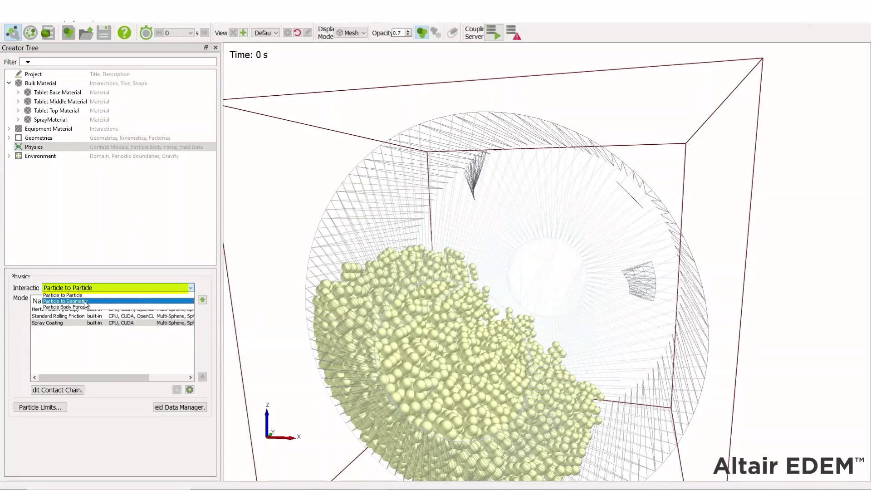
pyautogui.click(62, 389)
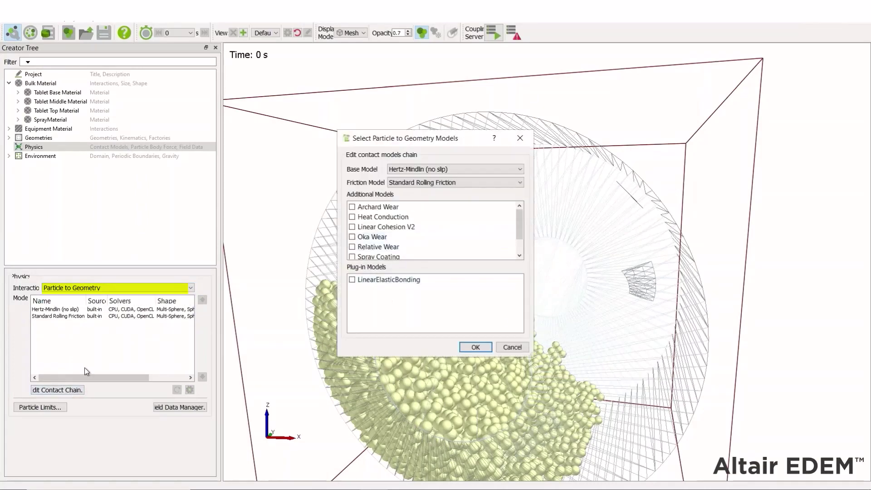
pyautogui.click(352, 257)
pyautogui.click(475, 347)
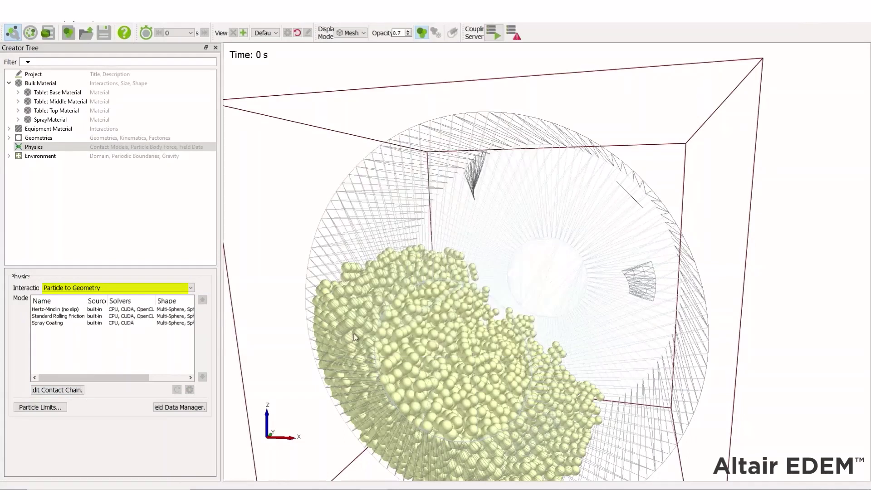
# - Make SprayMaterial the active spray for the particle-to-geometry Spray Coating model
pyautogui.click(78, 325)
pyautogui.click(190, 389)
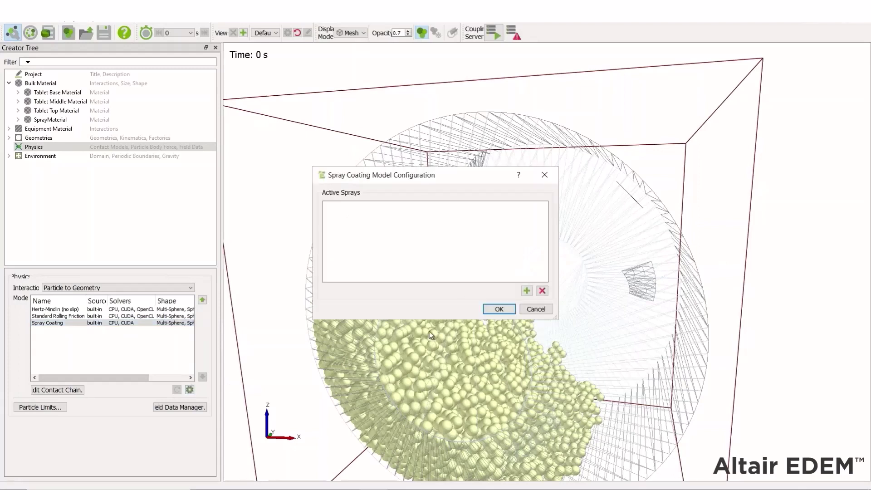
pyautogui.click(526, 291)
pyautogui.click(544, 292)
pyautogui.click(333, 208)
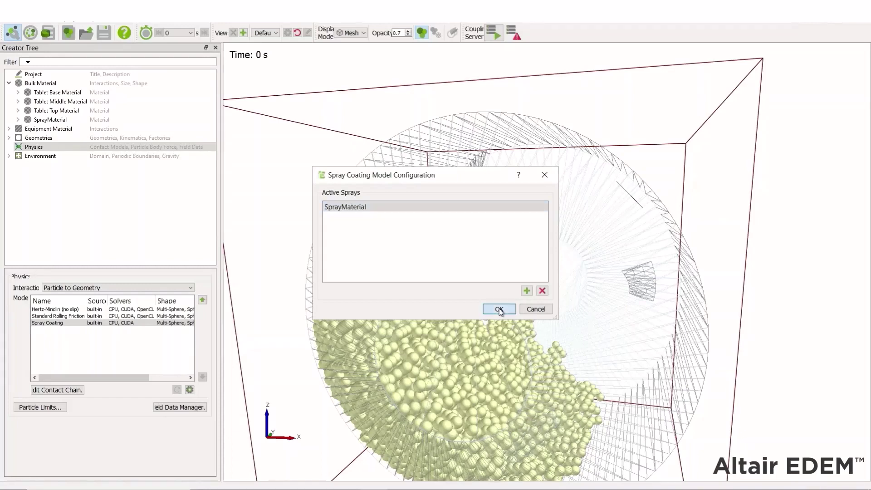
pyautogui.click(499, 309)
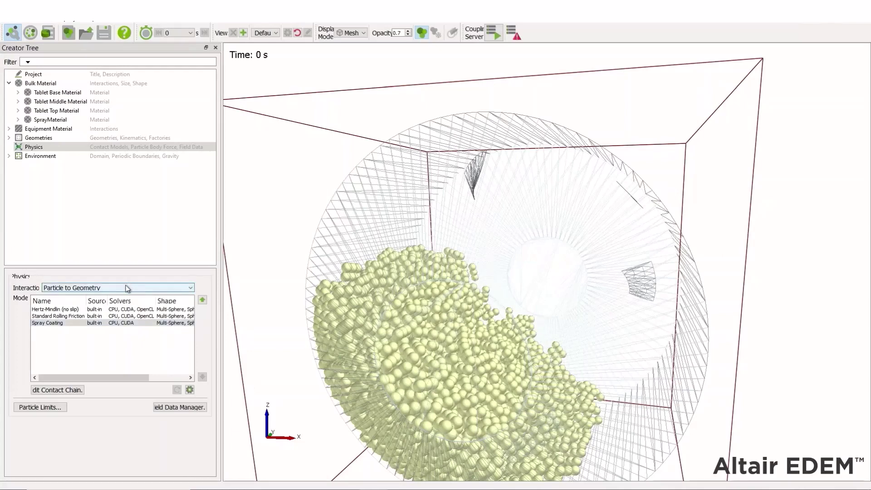
# - Add the Spray Coating Update model to the Particle Body Force models
pyautogui.click(127, 289)
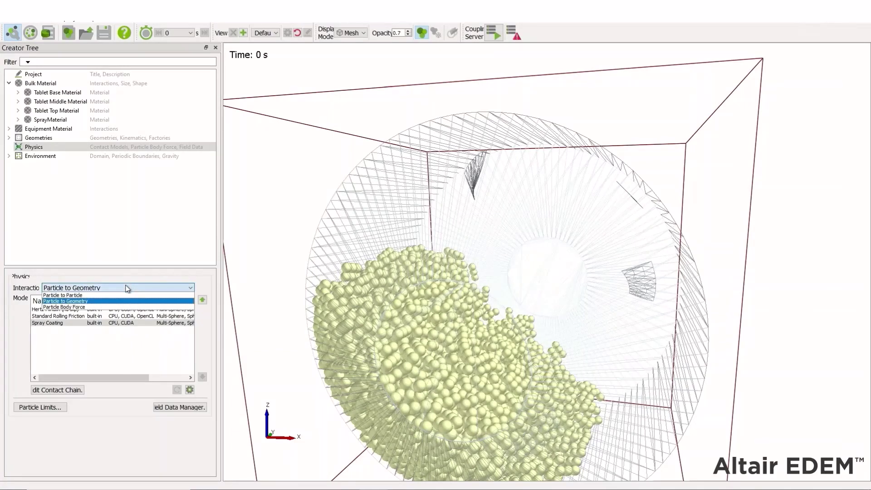
pyautogui.click(88, 309)
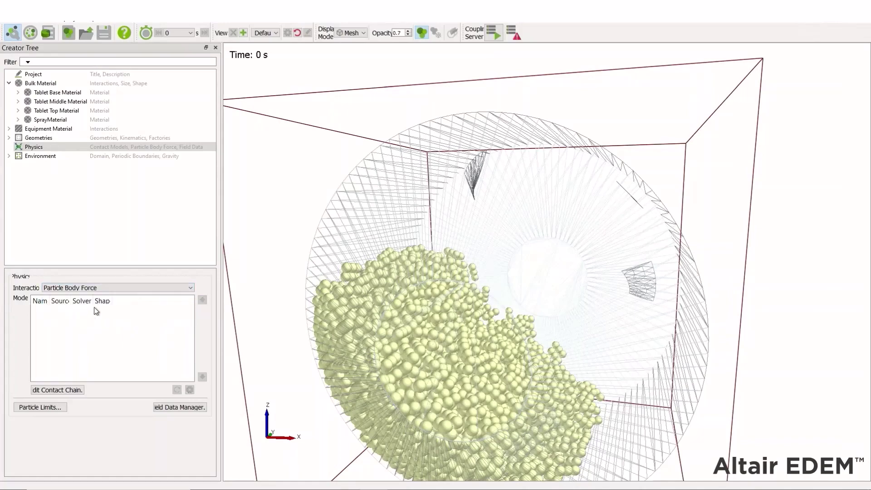
pyautogui.click(69, 391)
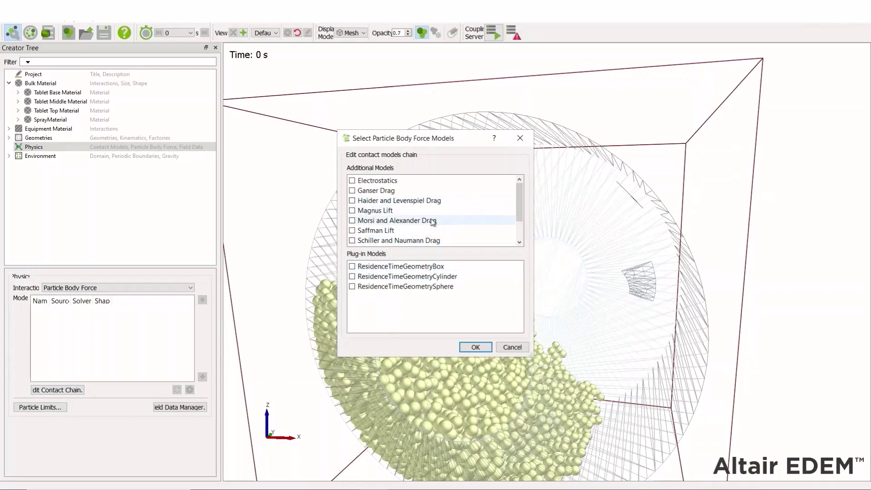
pyautogui.scroll(-1, 429, 223)
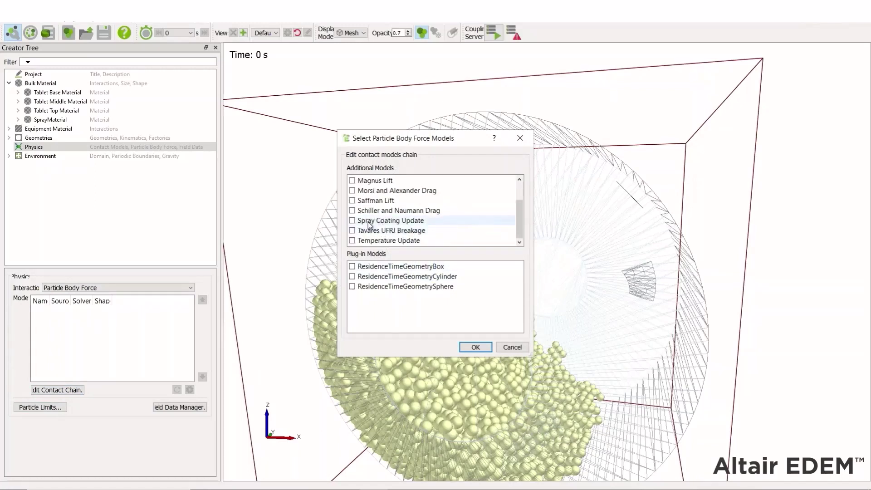
pyautogui.click(353, 220)
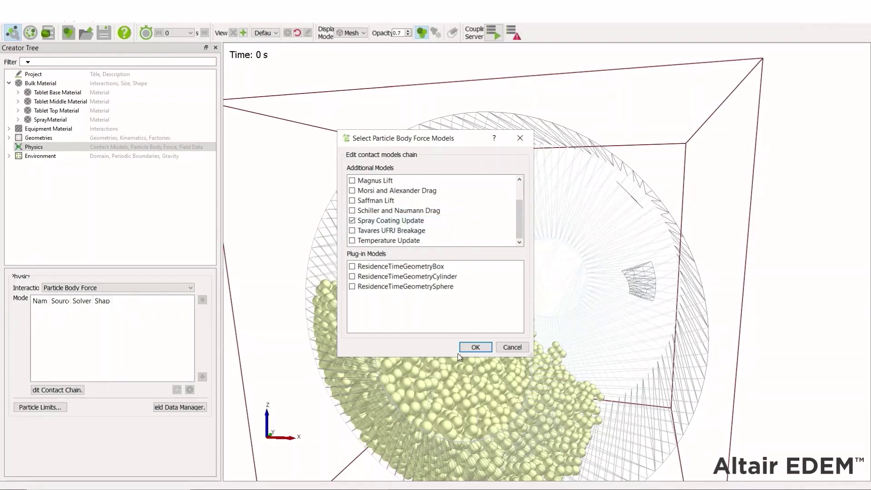
pyautogui.click(475, 347)
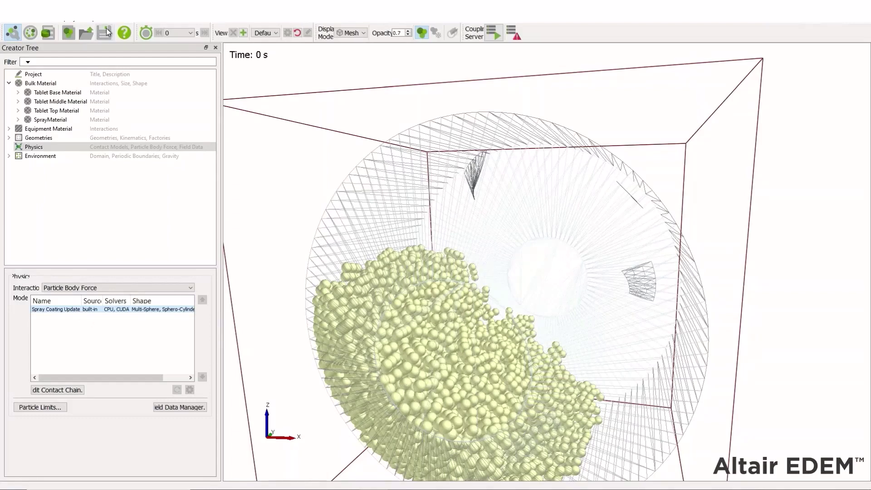
# - Change SprayMaterial's shear modulus to 1e+04 Pa and save when returning to the Simulator settings
pyautogui.click(29, 32)
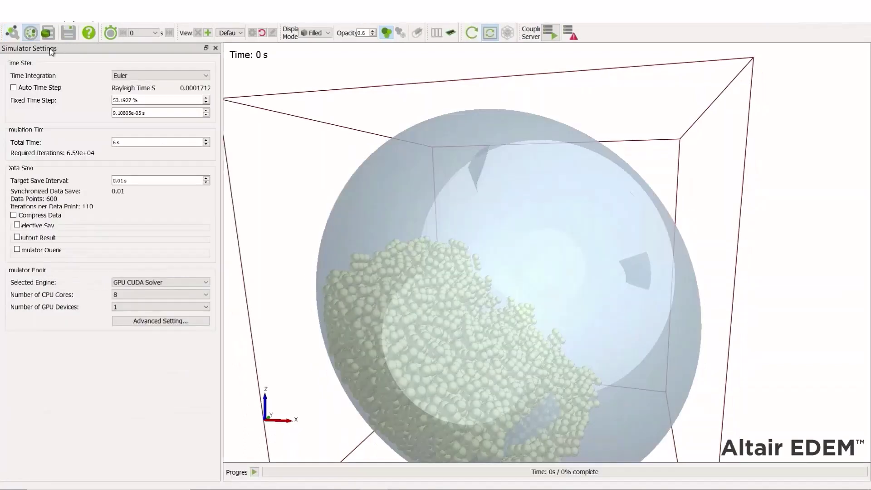
pyautogui.moveTo(132, 100); pyautogui.dragTo(92, 101)
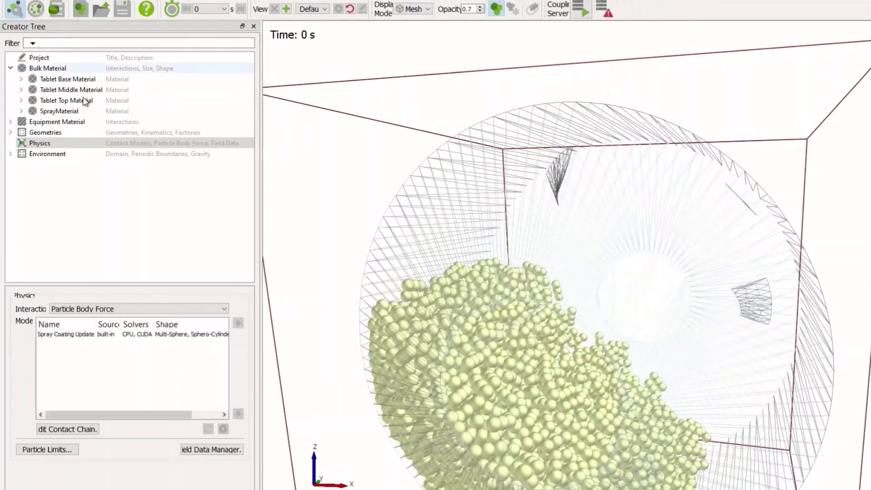
pyautogui.click(21, 112)
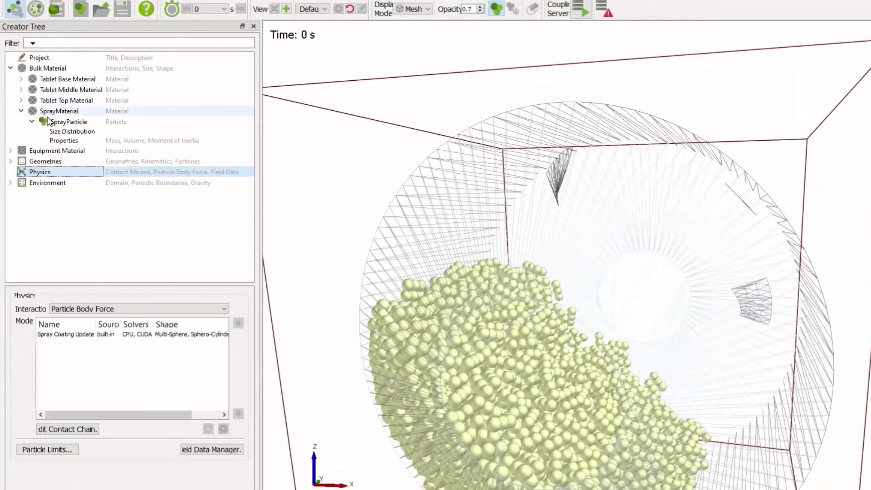
pyautogui.click(54, 122)
pyautogui.click(59, 112)
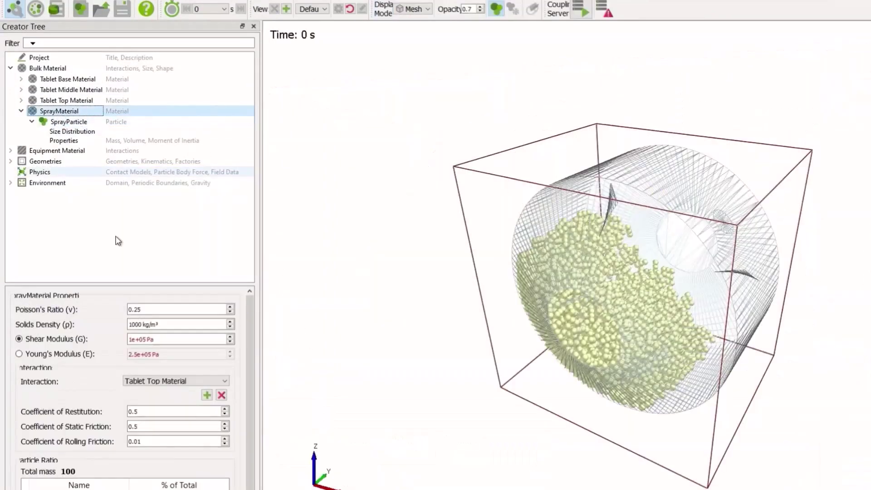
pyautogui.click(140, 339)
pyautogui.press('BackSpace')
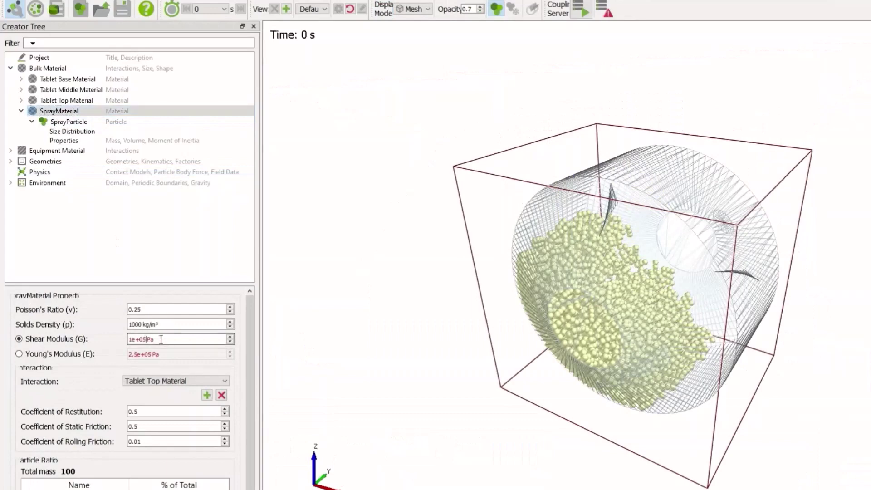
pyautogui.write('4')
pyautogui.click(36, 9)
pyautogui.click(544, 279)
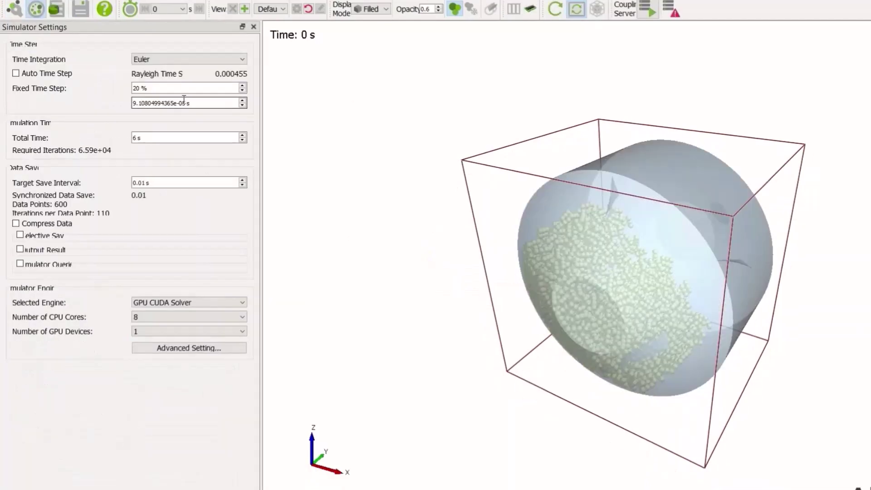
# - Start the simulation from the current time step and let it run to 6 s
pyautogui.click(169, 90)
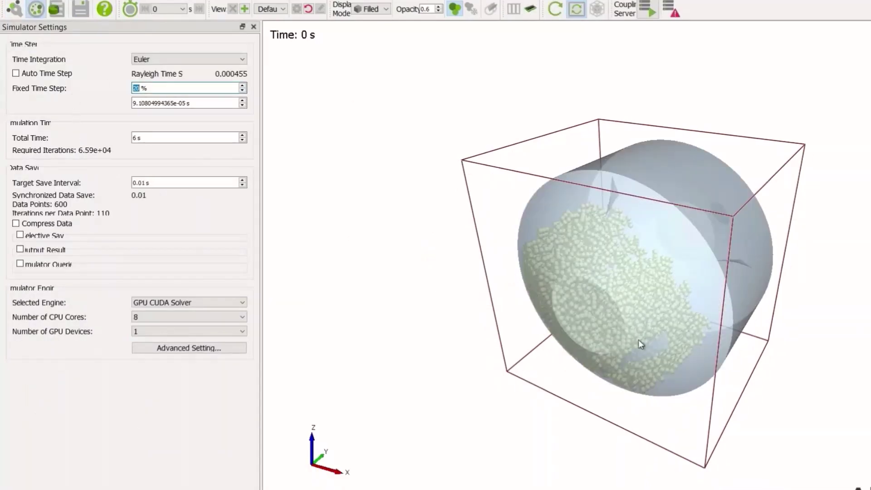
pyautogui.moveTo(704, 326); pyautogui.dragTo(752, 249)
pyautogui.scroll(2, 644, 352)
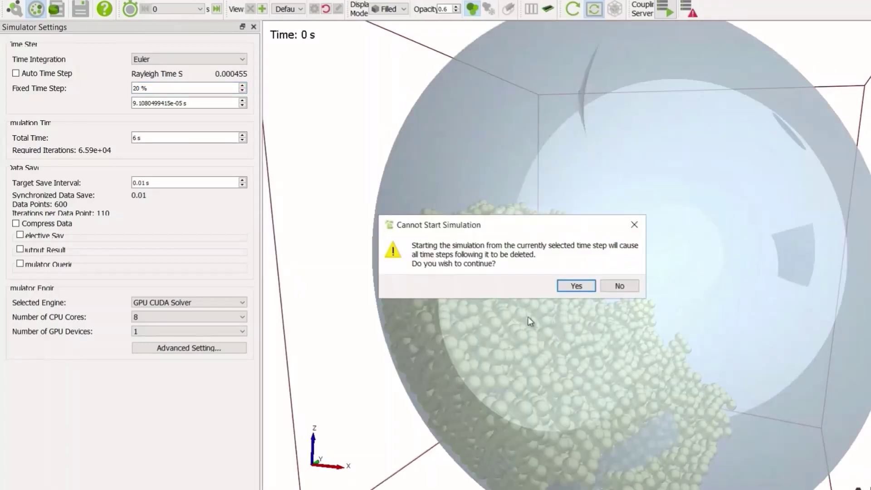
pyautogui.click(574, 289)
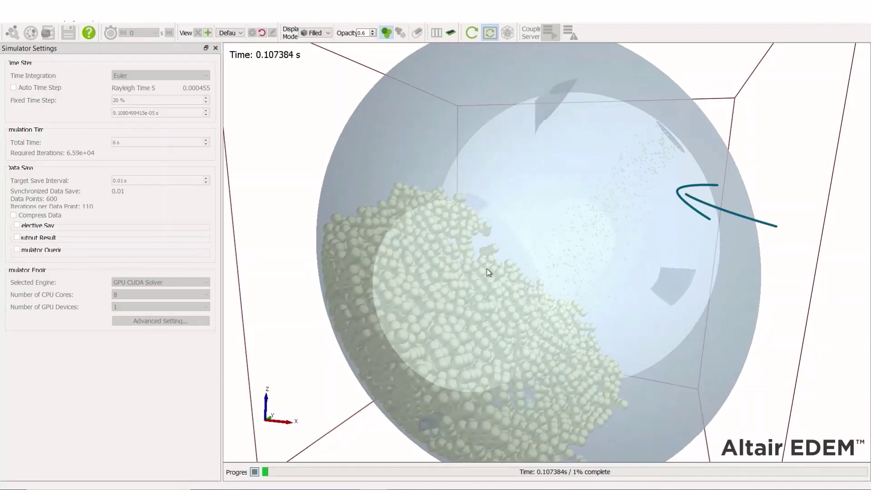
pyautogui.moveTo(573, 215); pyautogui.dragTo(462, 324)
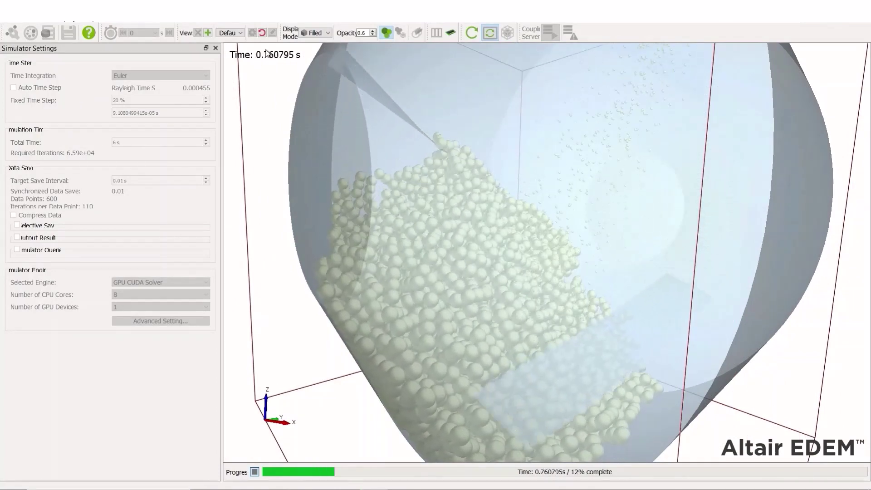
pyautogui.moveTo(459, 148); pyautogui.dragTo(549, 236)
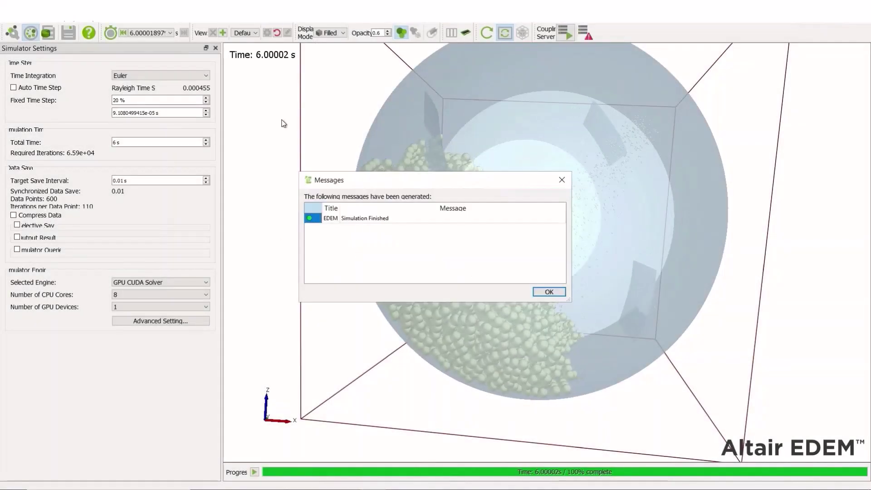
# - Dismiss Simulation Finished, switch to Analyst, and colour particles by Velocity (0.0103774–0.736386 m/s)
pyautogui.click(556, 293)
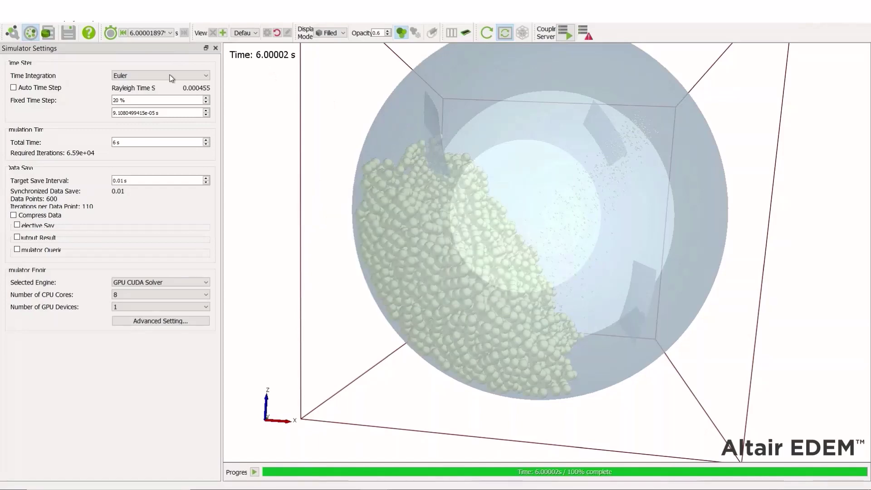
pyautogui.click(49, 31)
pyautogui.moveTo(665, 248); pyautogui.dragTo(638, 270)
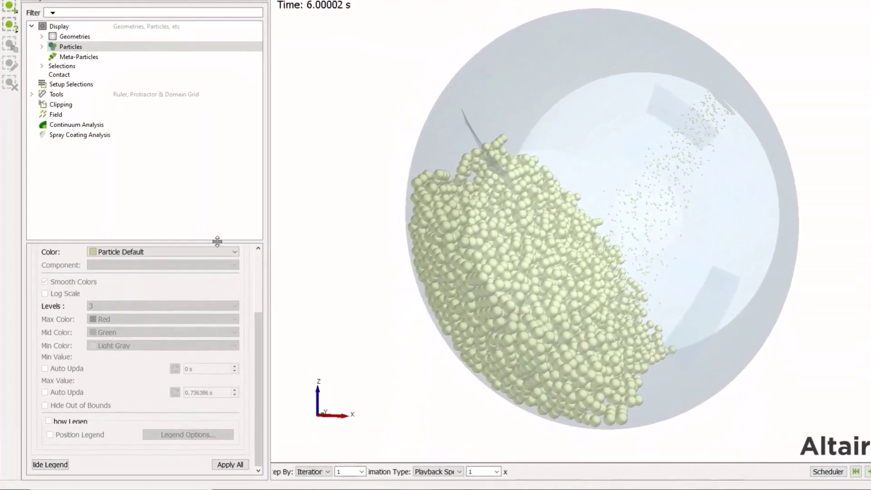
pyautogui.moveTo(218, 241); pyautogui.dragTo(229, 154)
pyautogui.click(201, 240)
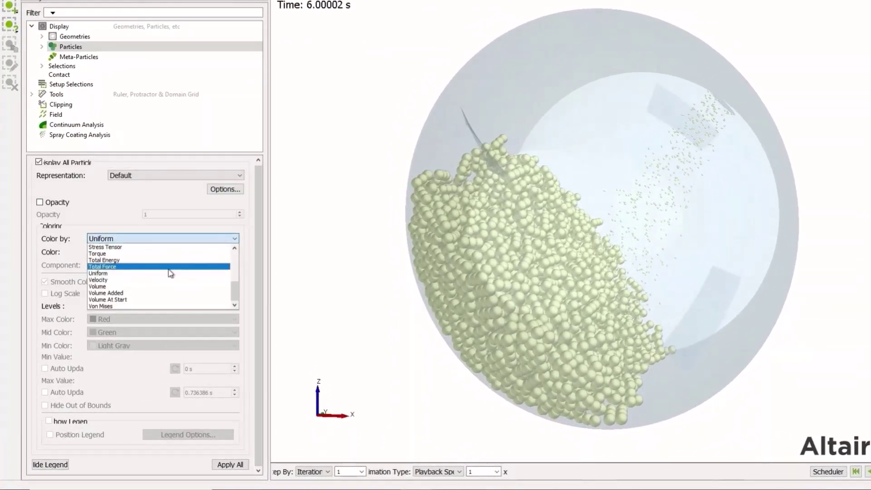
pyautogui.scroll(6, 173, 254)
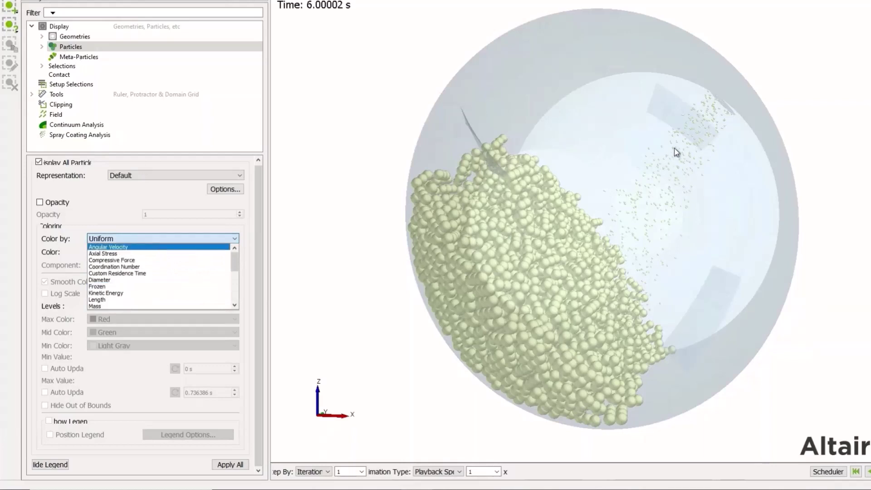
pyautogui.scroll(-2, 105, 272)
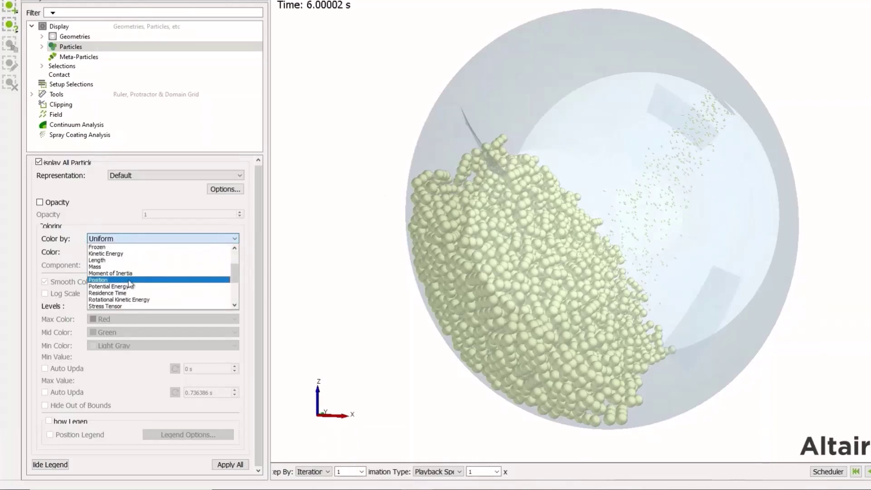
pyautogui.scroll(-2, 114, 295)
pyautogui.click(108, 300)
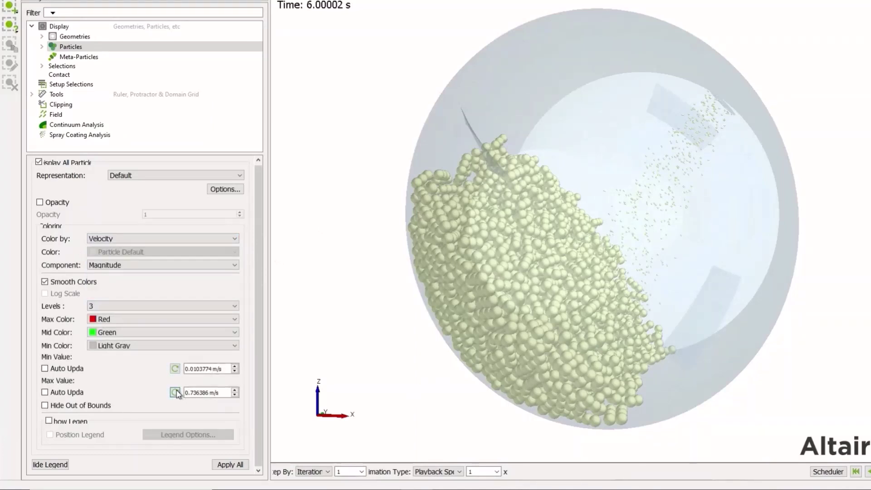
# - Apply the velocity colouring to all particle types and inspect the recoloured drum
pyautogui.click(220, 464)
pyautogui.moveTo(400, 363); pyautogui.dragTo(685, 305)
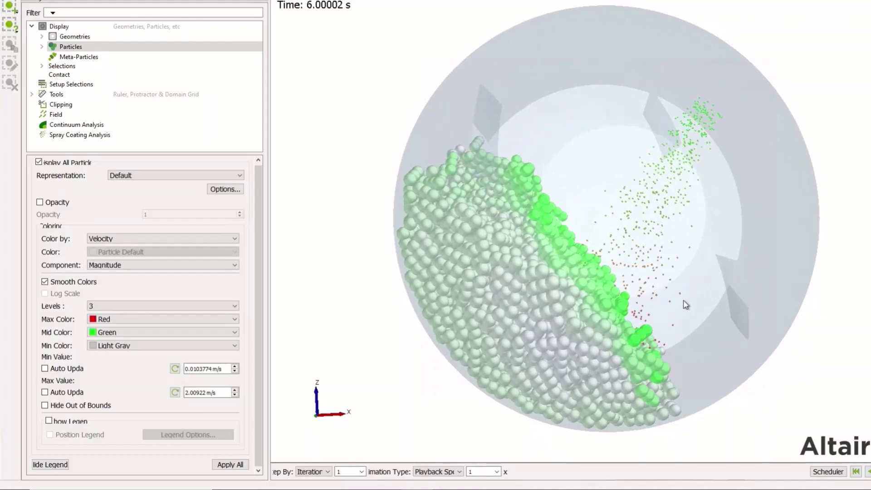
pyautogui.moveTo(660, 165); pyautogui.dragTo(574, 185)
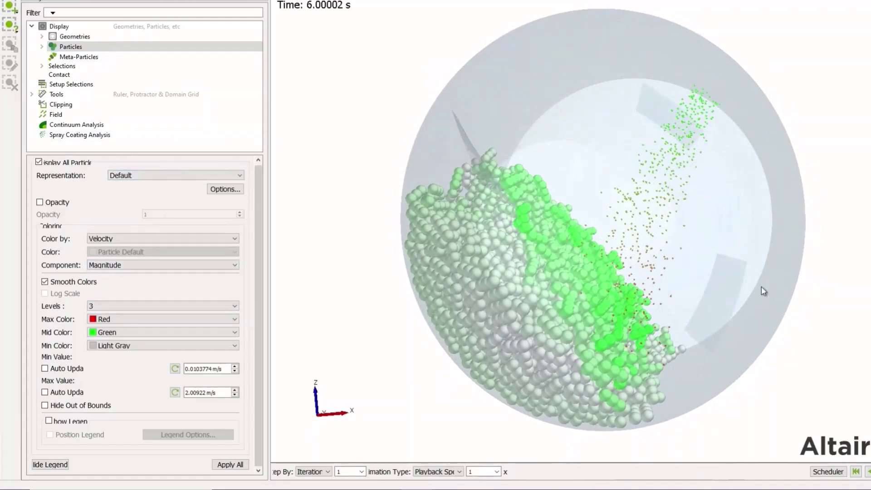
pyautogui.moveTo(762, 287); pyautogui.dragTo(647, 248)
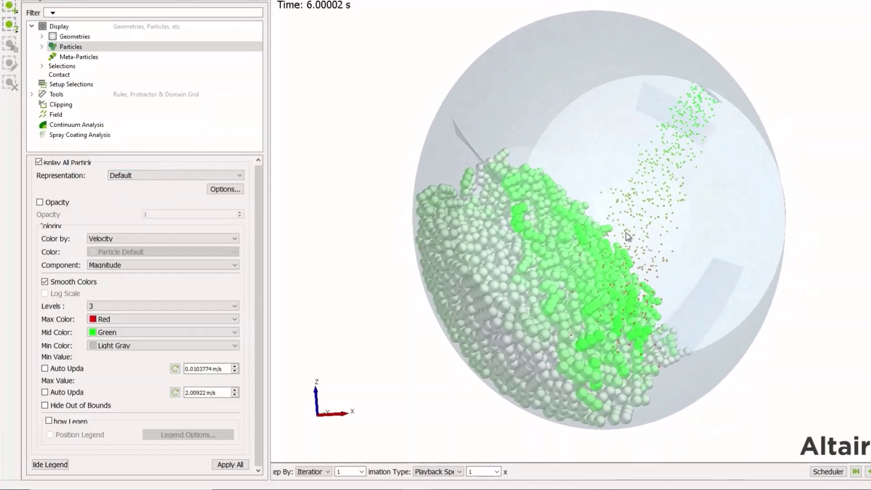
# - Set SprayParticle colouring to Uniform with colour Dark Blue
pyautogui.click(42, 47)
pyautogui.click(86, 87)
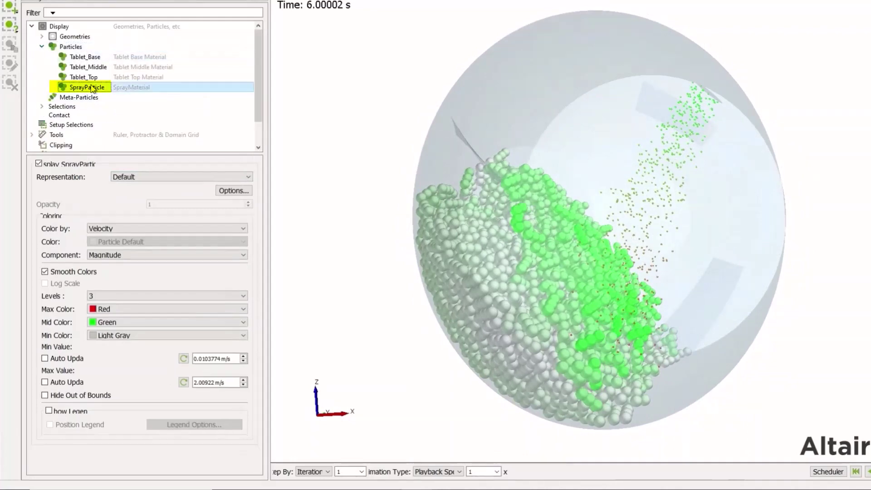
pyautogui.click(163, 229)
pyautogui.scroll(5, 143, 254)
pyautogui.scroll(-8, 150, 281)
pyautogui.click(132, 264)
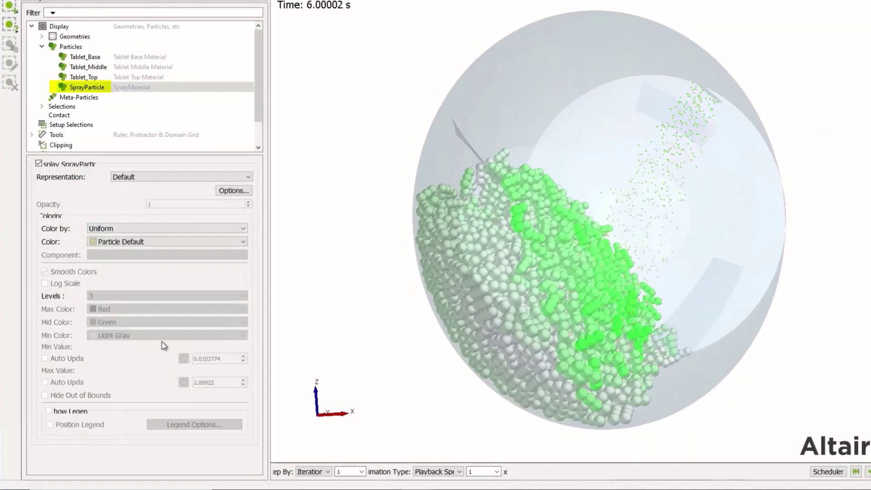
pyautogui.click(165, 241)
pyautogui.scroll(3, 154, 295)
pyautogui.scroll(2, 129, 279)
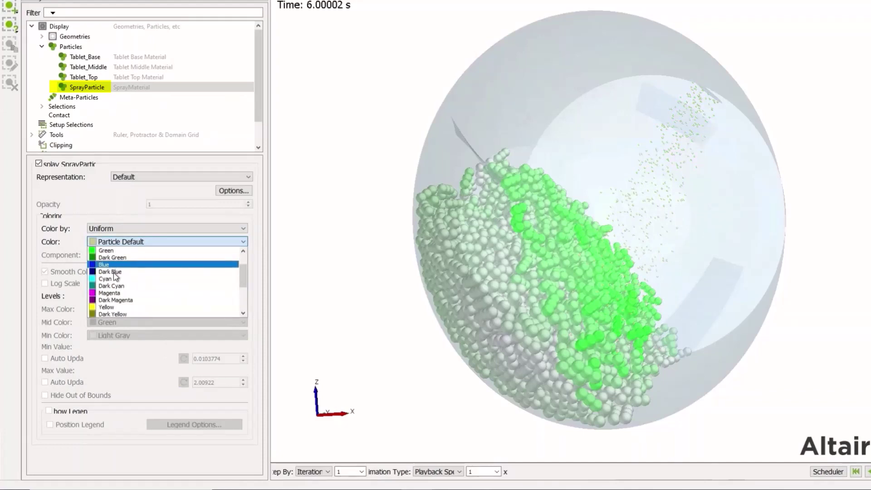
pyautogui.click(111, 271)
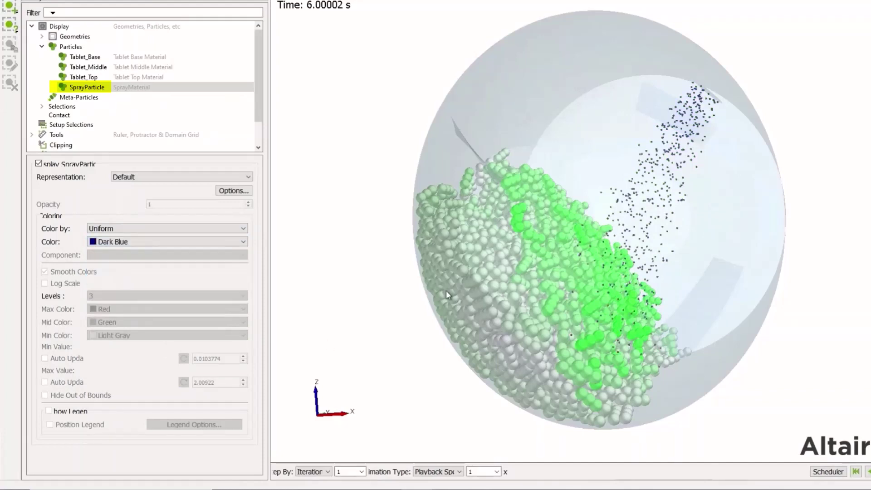
pyautogui.click(80, 58)
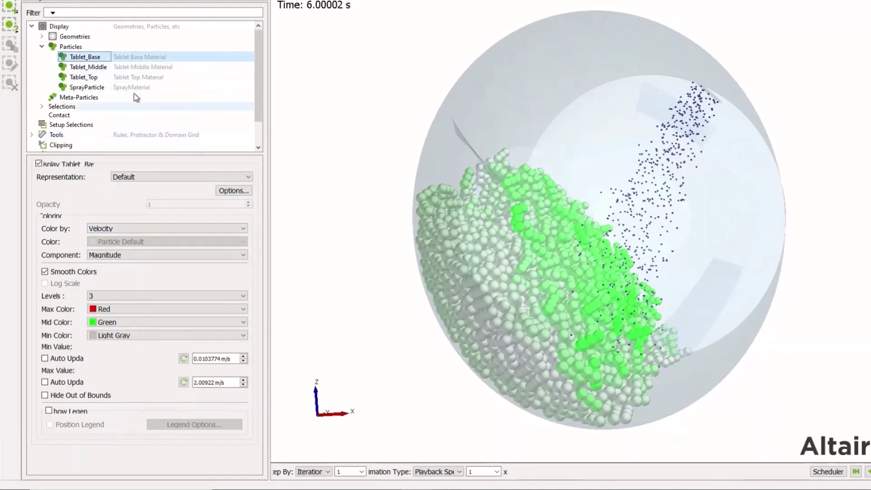
# - Select Tablet_Base, Tablet_Middle and Tablet_Top together in the Analyst Tree
pyautogui.click(58, 165)
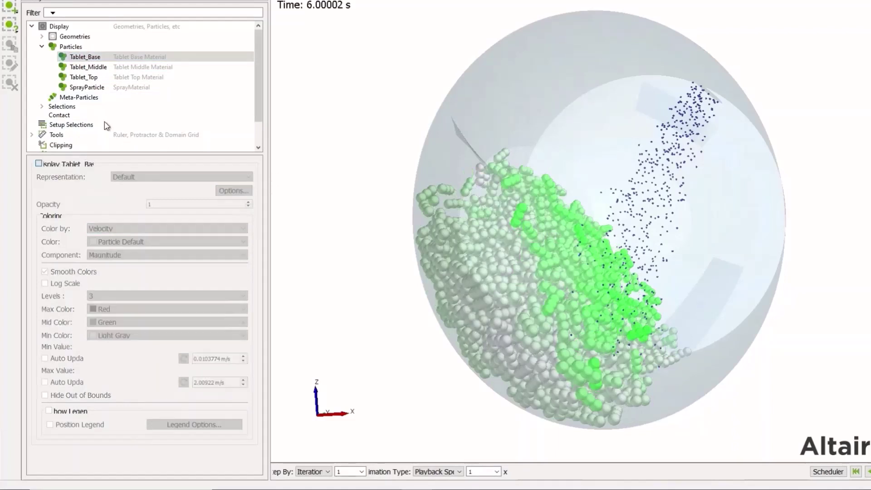
pyautogui.click(87, 67)
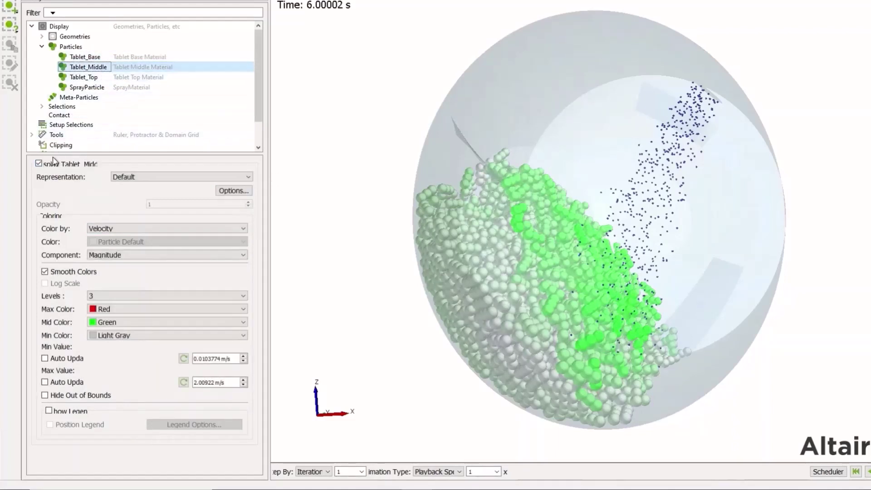
pyautogui.click(54, 161)
pyautogui.click(53, 162)
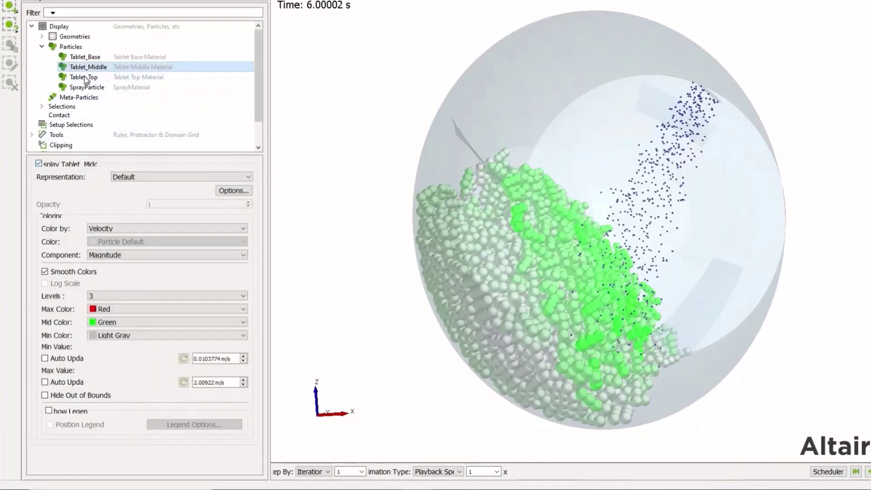
pyautogui.click(85, 78)
pyautogui.keyDown('shift'); pyautogui.click(85, 57); pyautogui.keyUp('shift')
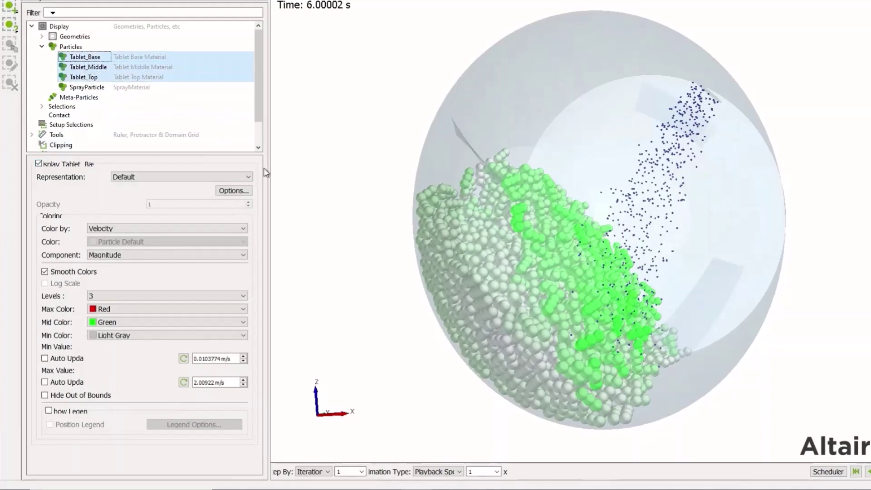
# - Colour the tablets by Volume and refresh the Min and Max values to 3.1973e-07–3.90416e-07 m³
pyautogui.click(171, 227)
pyautogui.scroll(5, 160, 278)
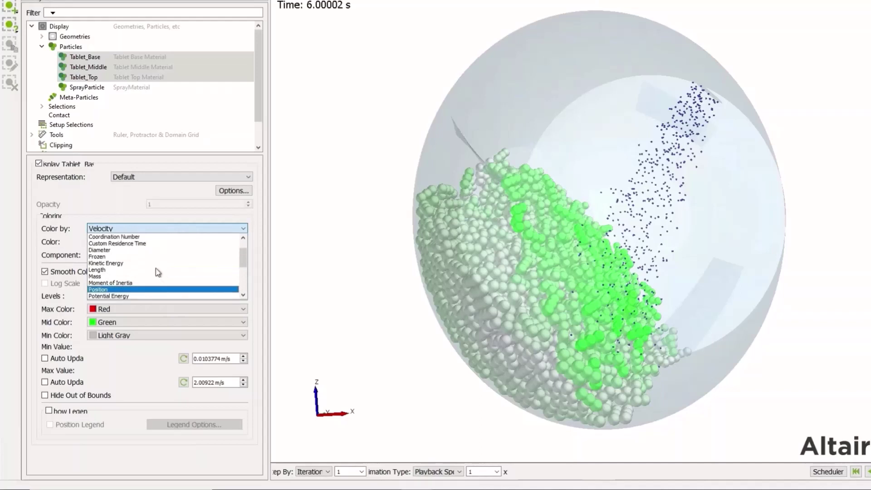
pyautogui.scroll(-5, 157, 278)
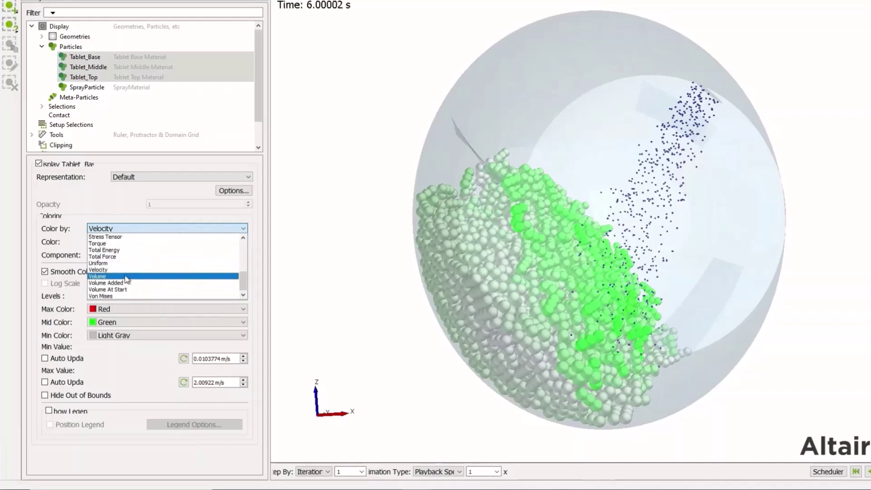
pyautogui.click(127, 277)
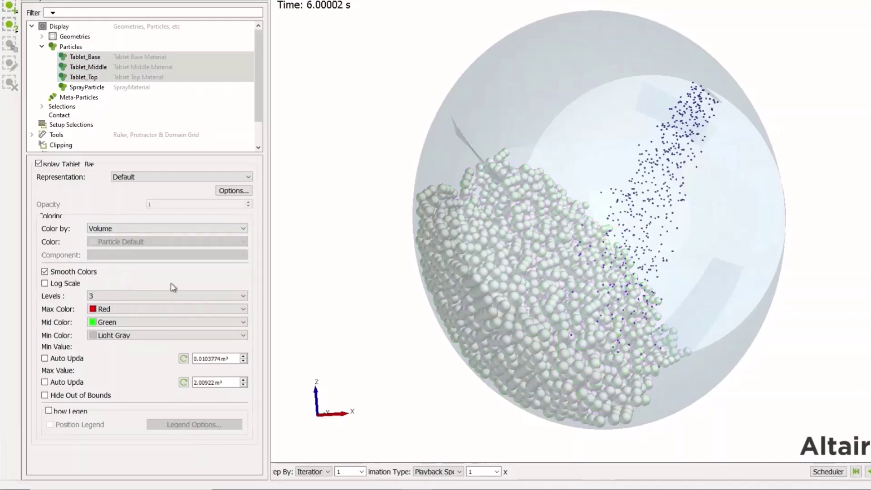
pyautogui.click(183, 359)
pyautogui.click(184, 383)
pyautogui.moveTo(494, 359); pyautogui.dragTo(597, 150)
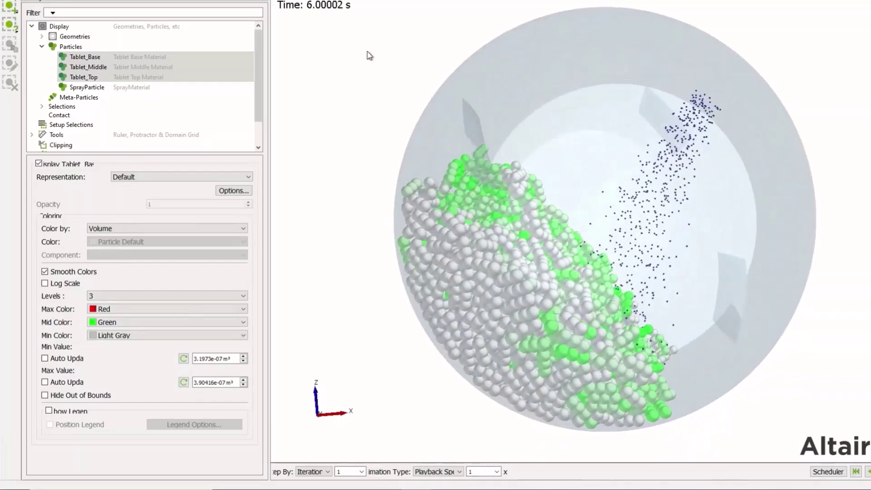
pyautogui.moveTo(370, 56); pyautogui.dragTo(399, 236)
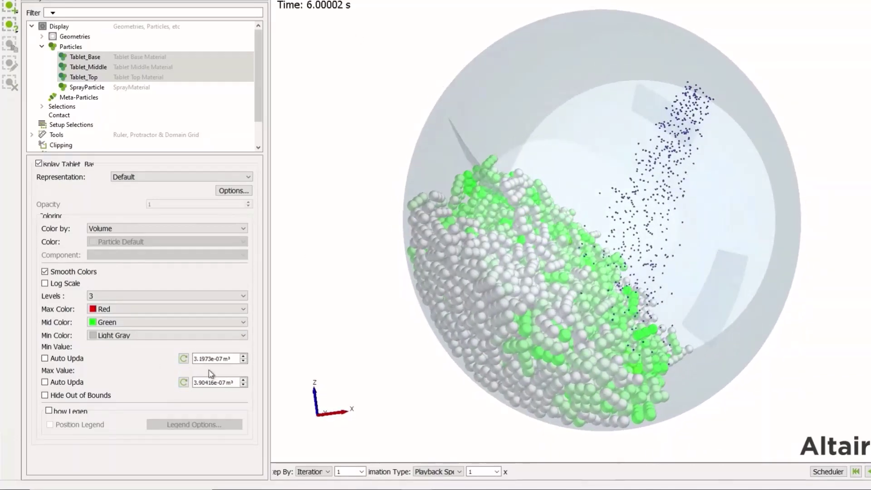
# - Set the minimum colour to Blue, giving a Blue–Green–Red scale
pyautogui.click(186, 335)
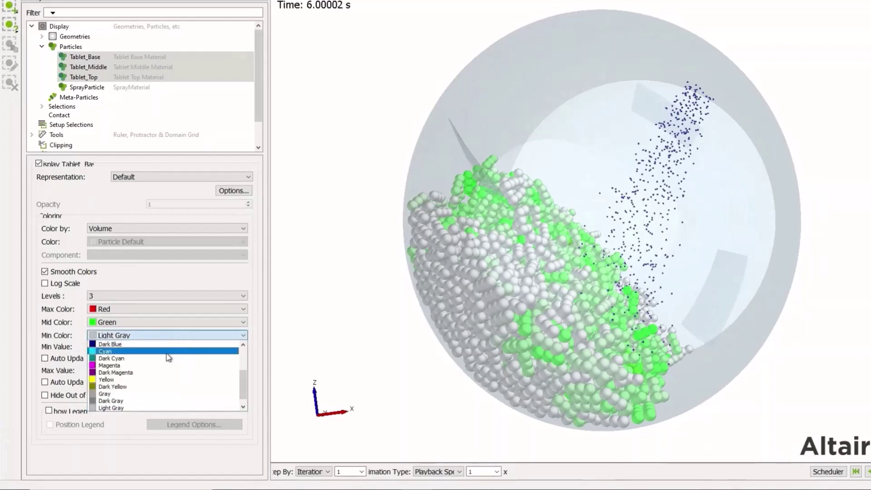
pyautogui.scroll(3, 159, 359)
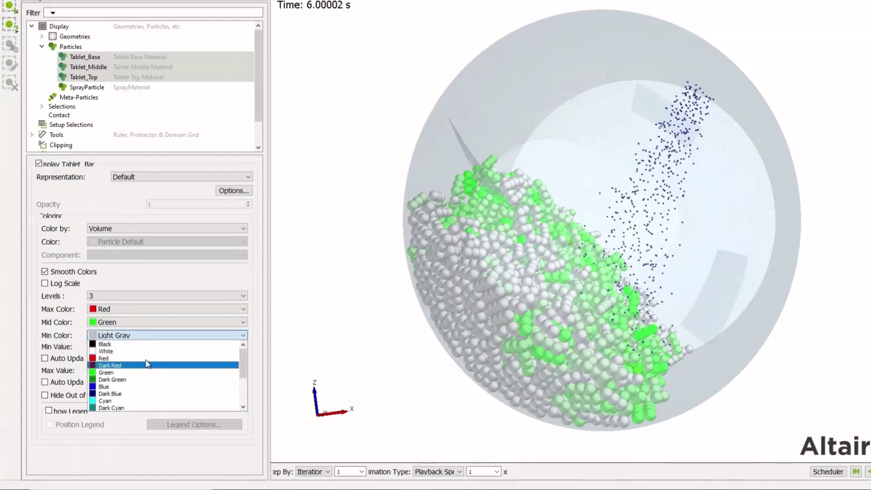
pyautogui.scroll(-1, 136, 370)
pyautogui.click(128, 370)
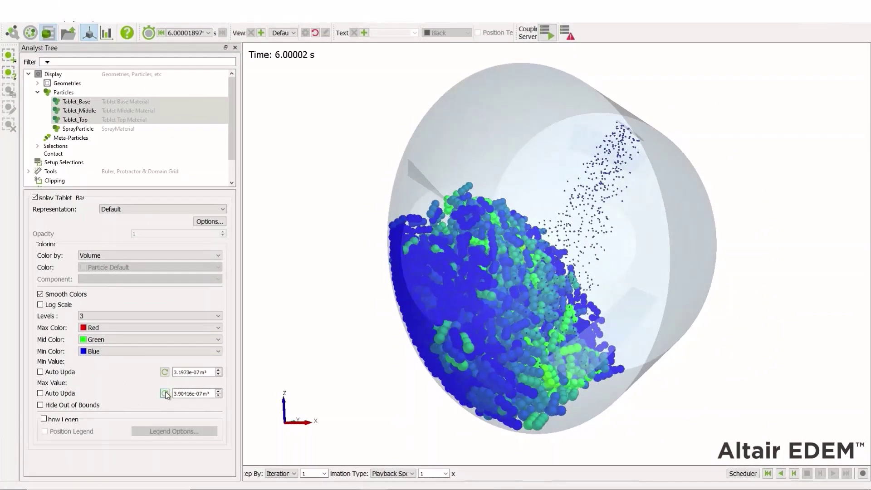
# - Orbit the drum back and forth to inspect the blue and green tablets at 6.00002 s
pyautogui.moveTo(614, 277); pyautogui.dragTo(537, 254)
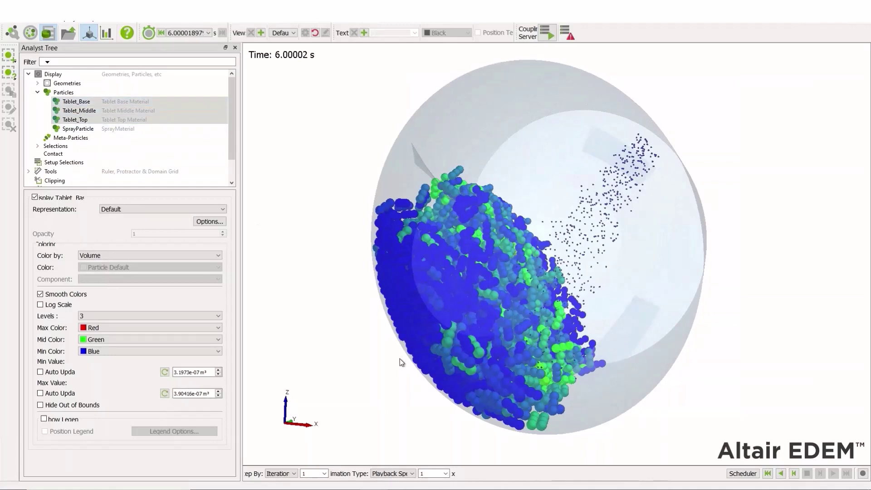
pyautogui.moveTo(405, 279); pyautogui.dragTo(677, 423)
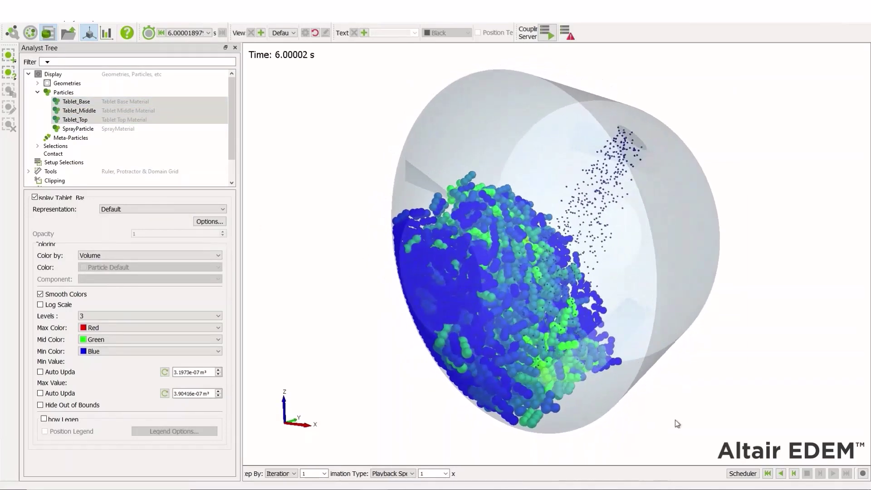
# - Rewind the results to 0 s and play the coating run through to 6 s
pyautogui.click(768, 474)
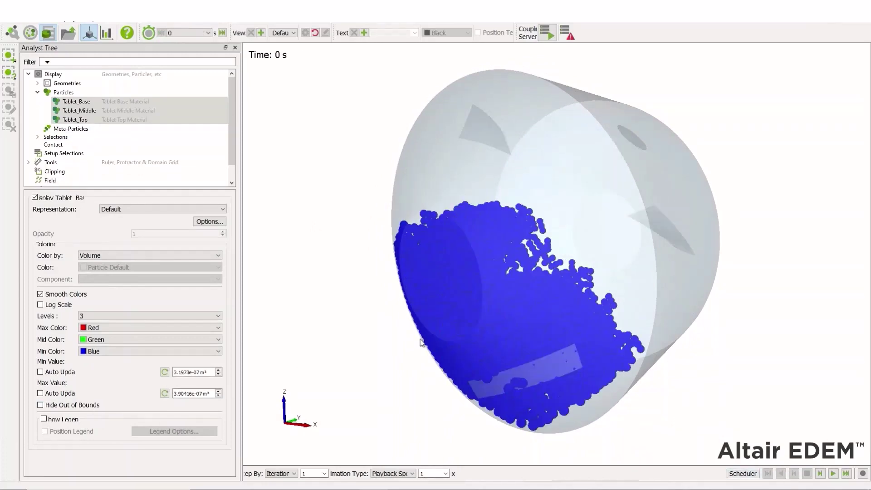
pyautogui.moveTo(421, 343); pyautogui.dragTo(644, 377)
pyautogui.click(820, 474)
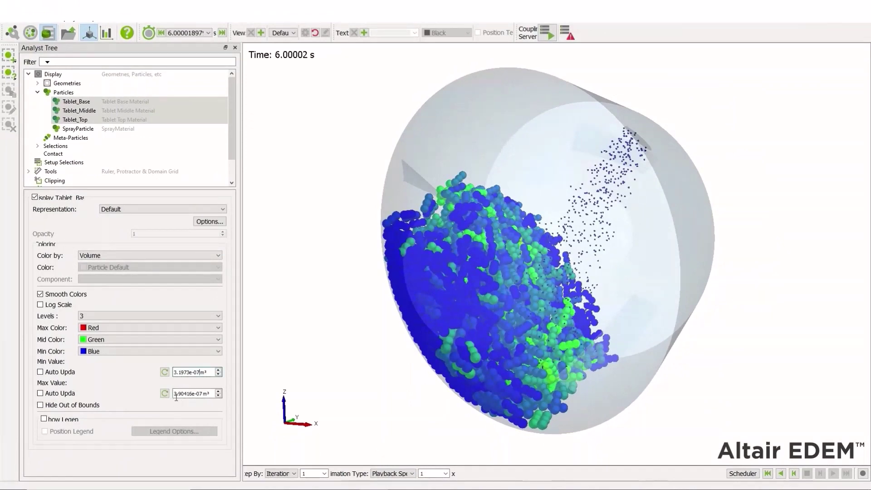
# - In Creator, review the SprayParticle shape and the Physics contact models
pyautogui.click(13, 33)
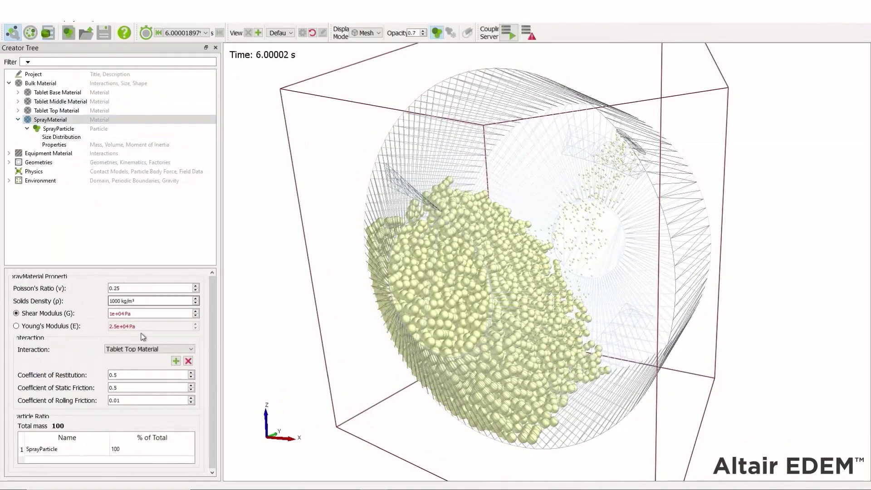
pyautogui.click(57, 129)
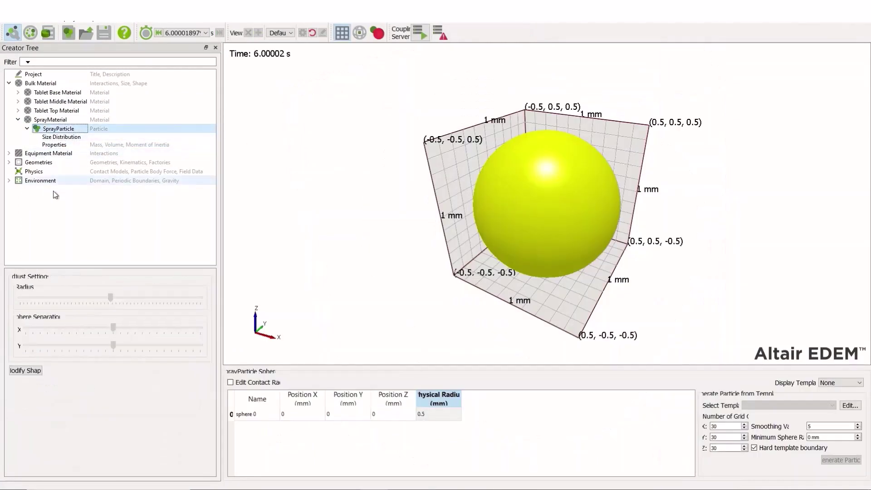
pyautogui.click(36, 171)
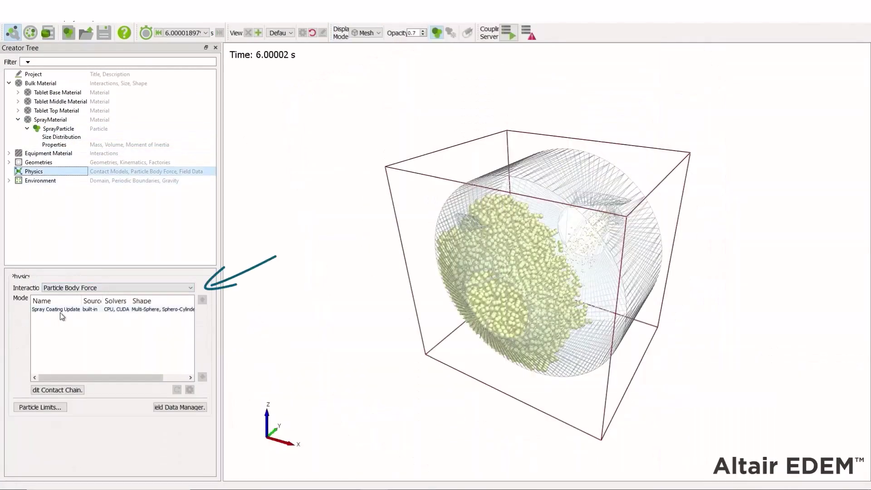
# - Return to Analyst without saving and jump to the 5.98007235 s time step
pyautogui.click(53, 32)
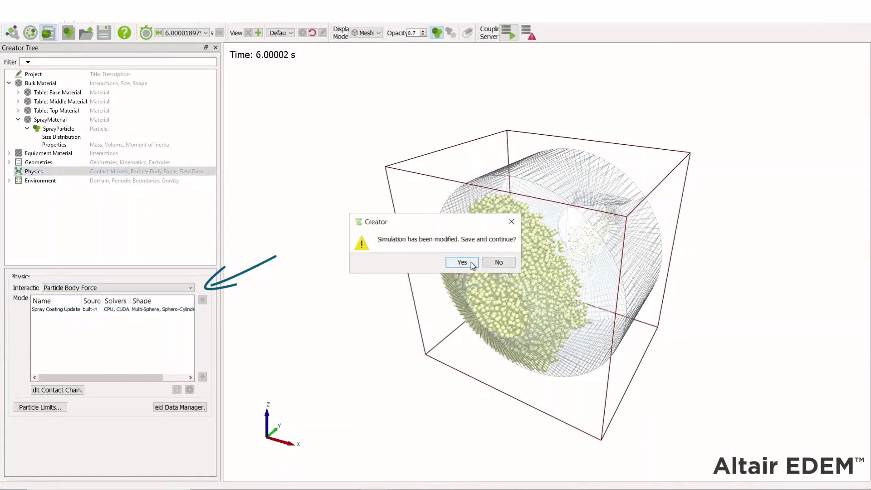
pyautogui.click(499, 263)
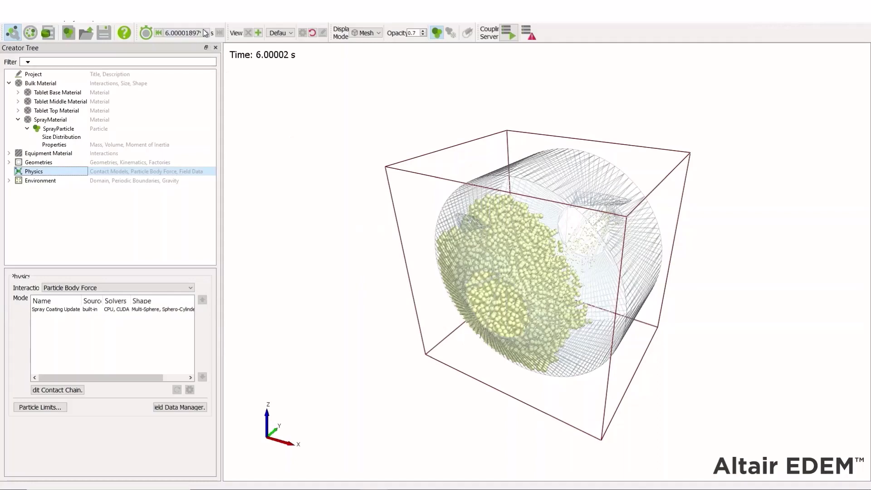
pyautogui.click(206, 33)
pyautogui.click(182, 82)
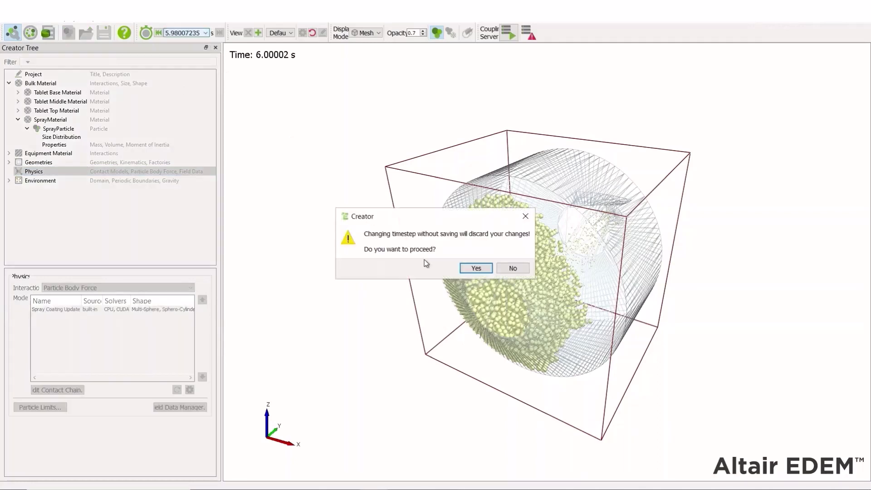
pyautogui.click(474, 269)
# - Colour the tablets by Volume Added, refreshing the range to 0–7.06858e-08 m³
pyautogui.click(47, 34)
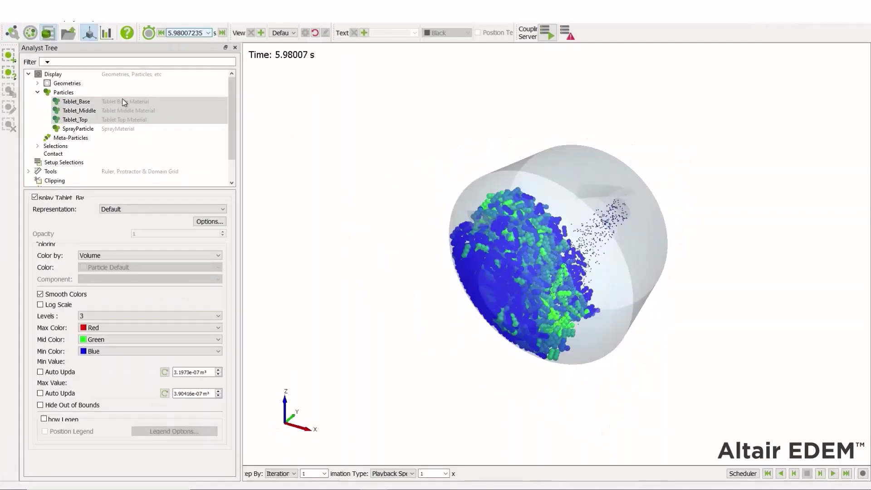
pyautogui.click(147, 257)
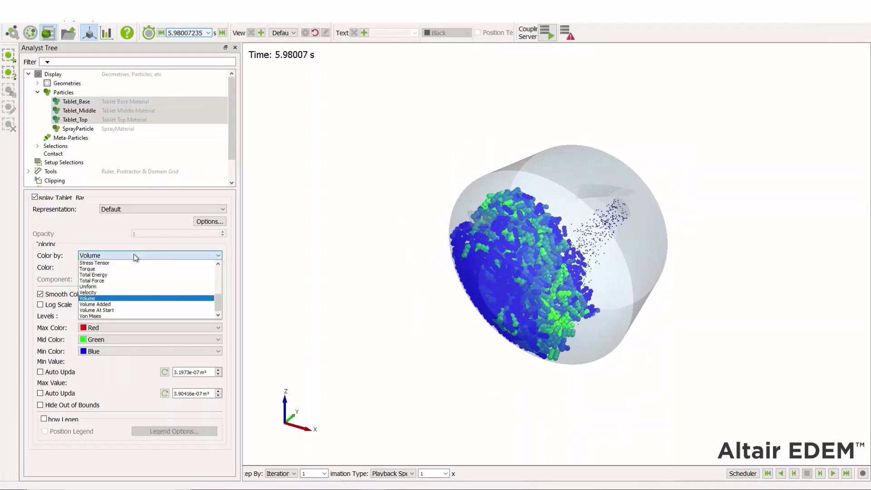
pyautogui.click(104, 305)
pyautogui.click(164, 372)
pyautogui.click(164, 393)
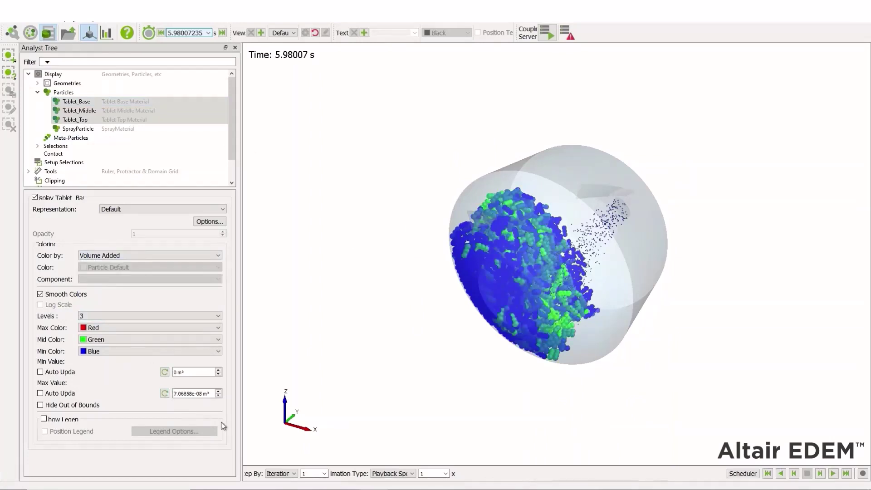
pyautogui.moveTo(604, 304); pyautogui.dragTo(560, 225)
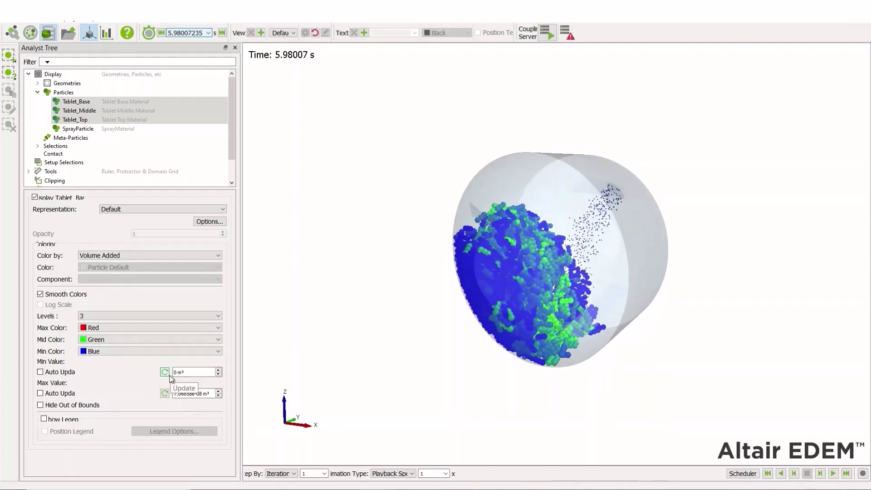
pyautogui.scroll(3, 285, 347)
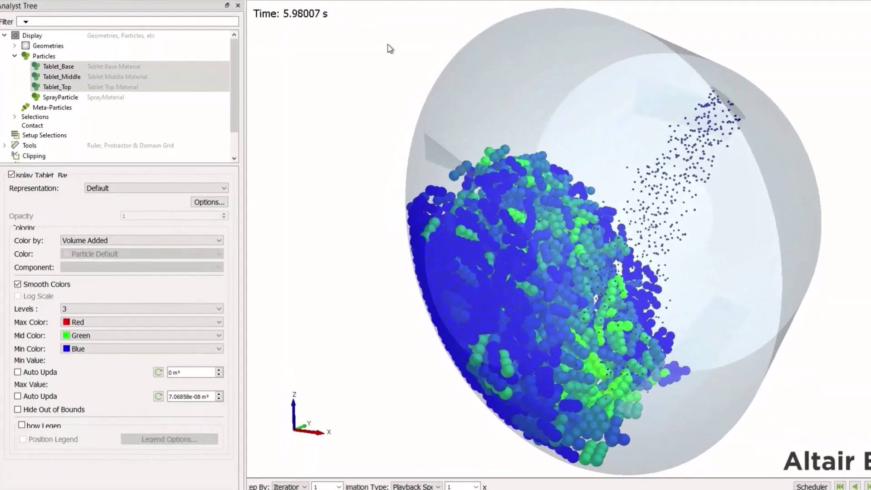
# - Orbit between side and oblique end views of the drum at 5.98007 s
pyautogui.moveTo(617, 195); pyautogui.dragTo(481, 247)
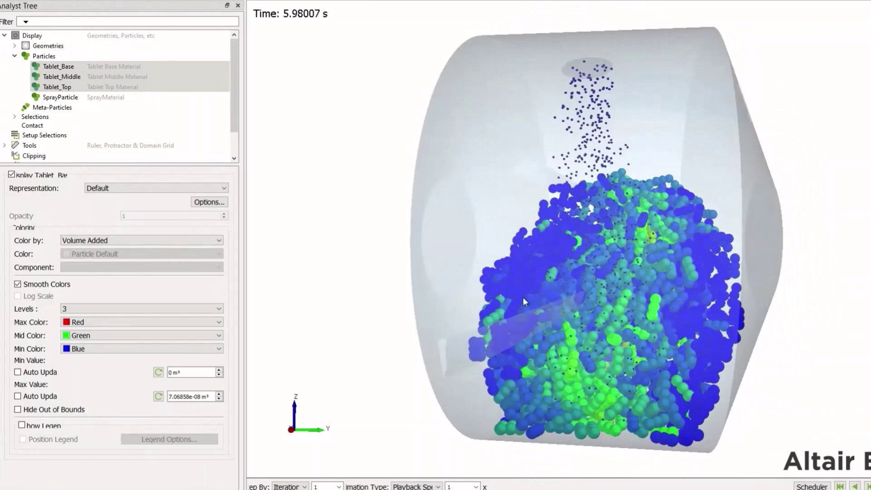
pyautogui.moveTo(523, 299); pyautogui.dragTo(689, 264)
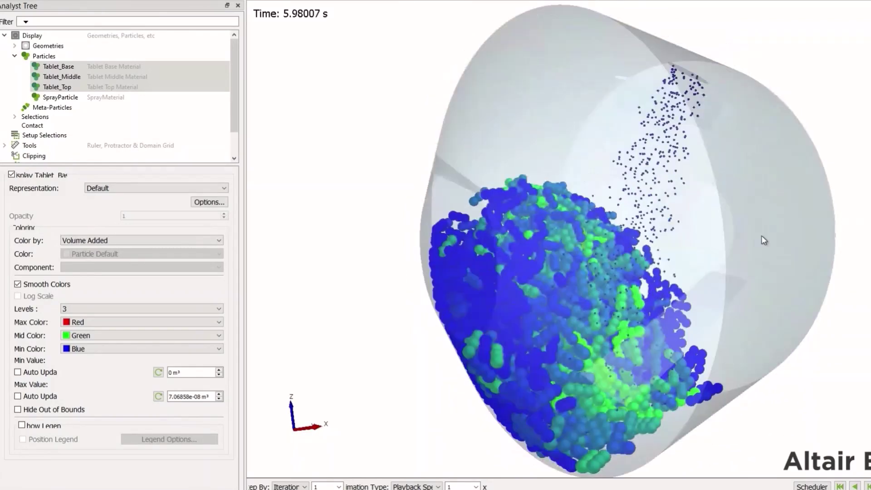
pyautogui.moveTo(764, 240); pyautogui.dragTo(479, 310)
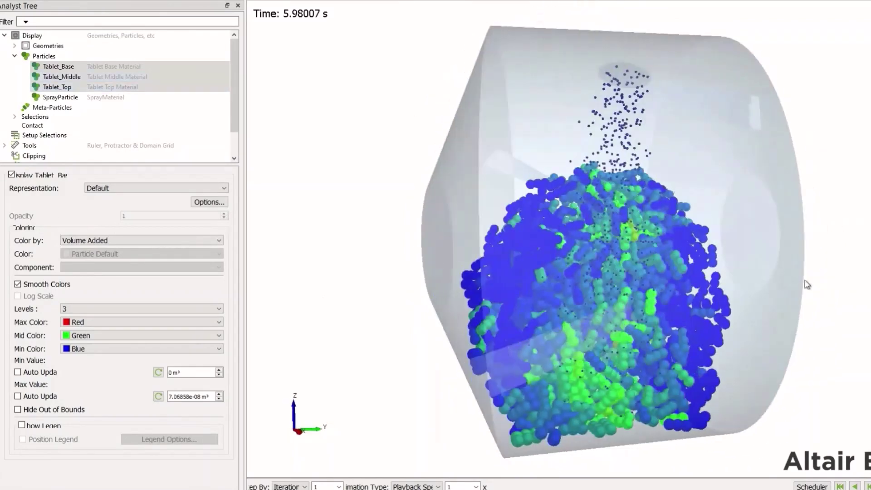
pyautogui.moveTo(807, 284)
pyautogui.mouseDown()
pyautogui.moveTo(684, 266)
pyautogui.moveTo(720, 253)
pyautogui.moveTo(712, 246)
pyautogui.mouseUp()
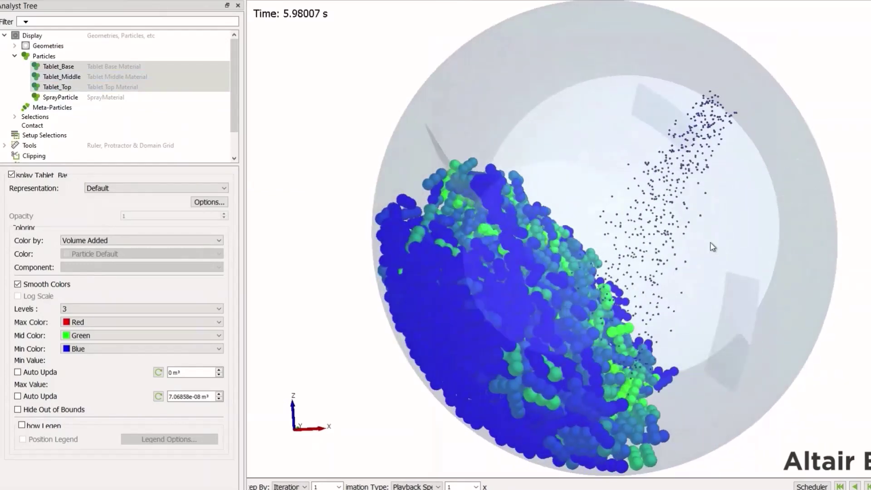